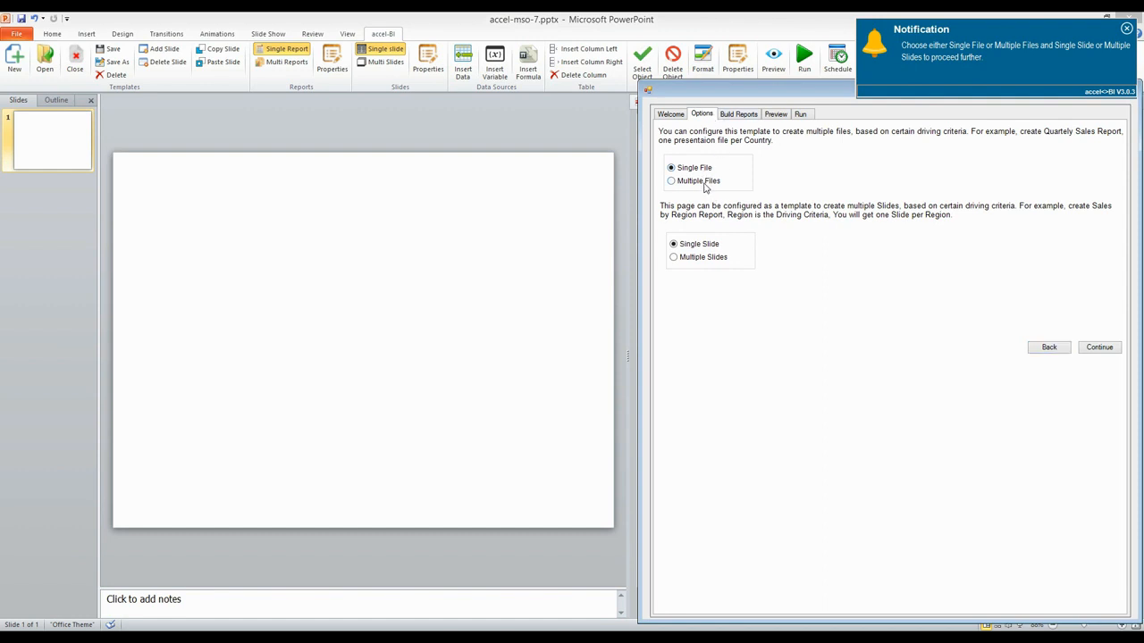
# Step: Configure the template for multiple files and multiple slides, and continue
pyautogui.click(705, 184)
pyautogui.click(714, 263)
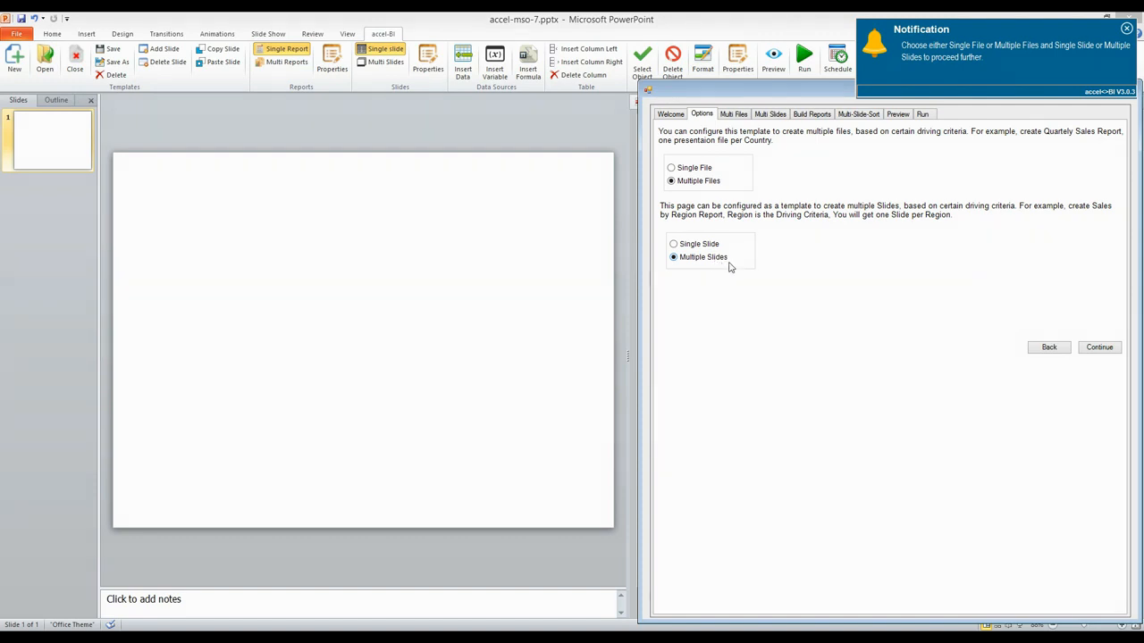
pyautogui.click(1101, 350)
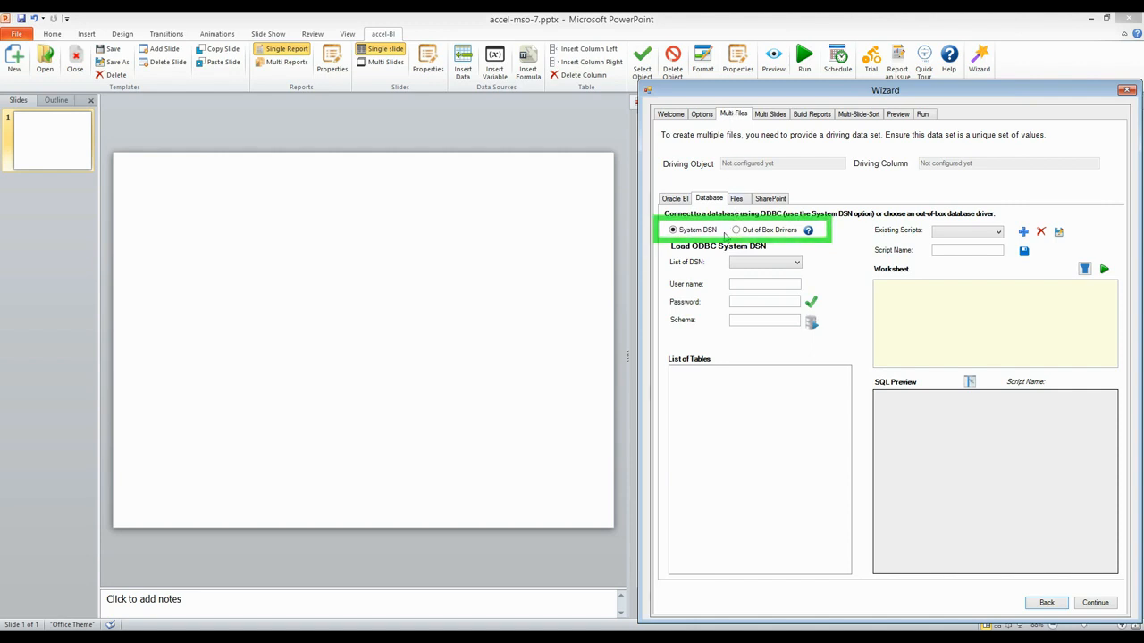
# Step: Connect to the SALES_US data source through Out of Box Drivers, test the connection, and load its tables
pyautogui.click(743, 232)
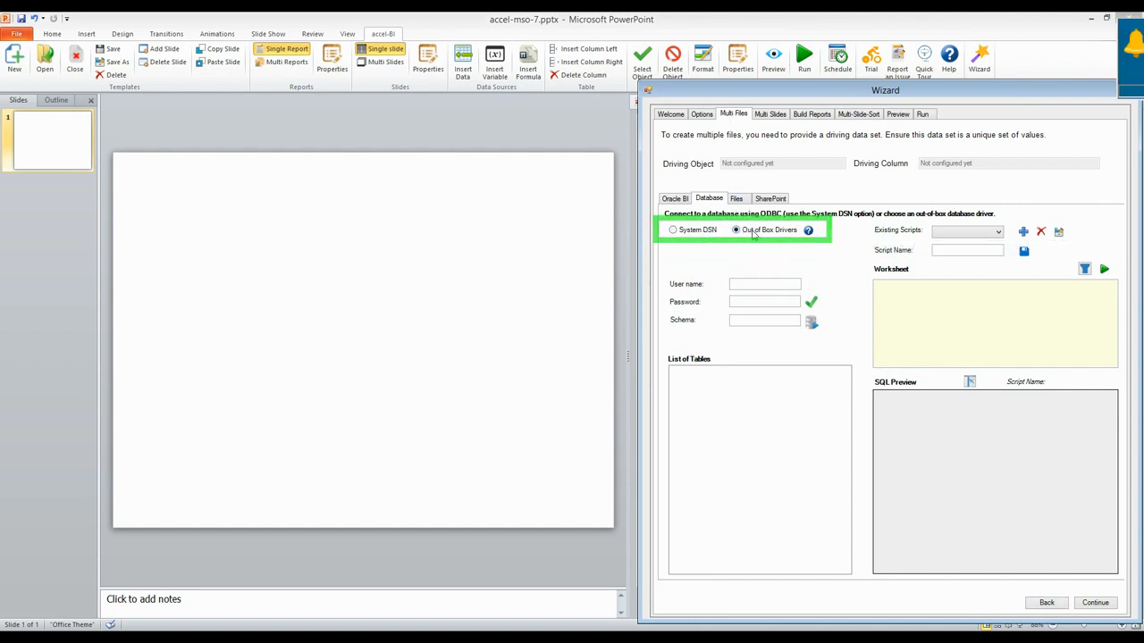
pyautogui.click(790, 262)
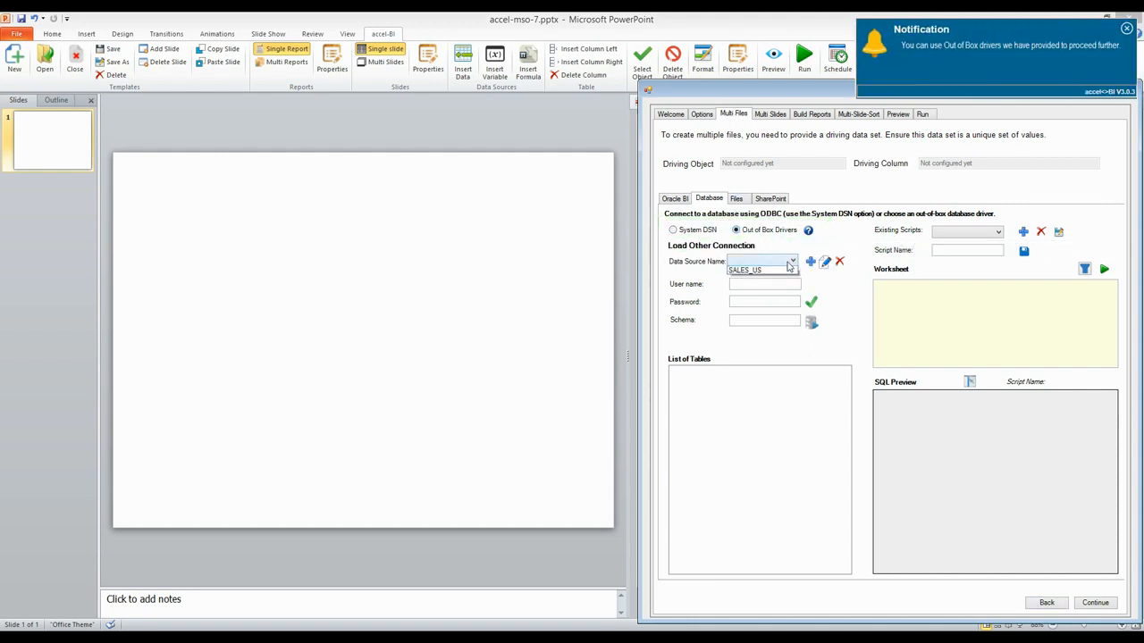
pyautogui.click(762, 273)
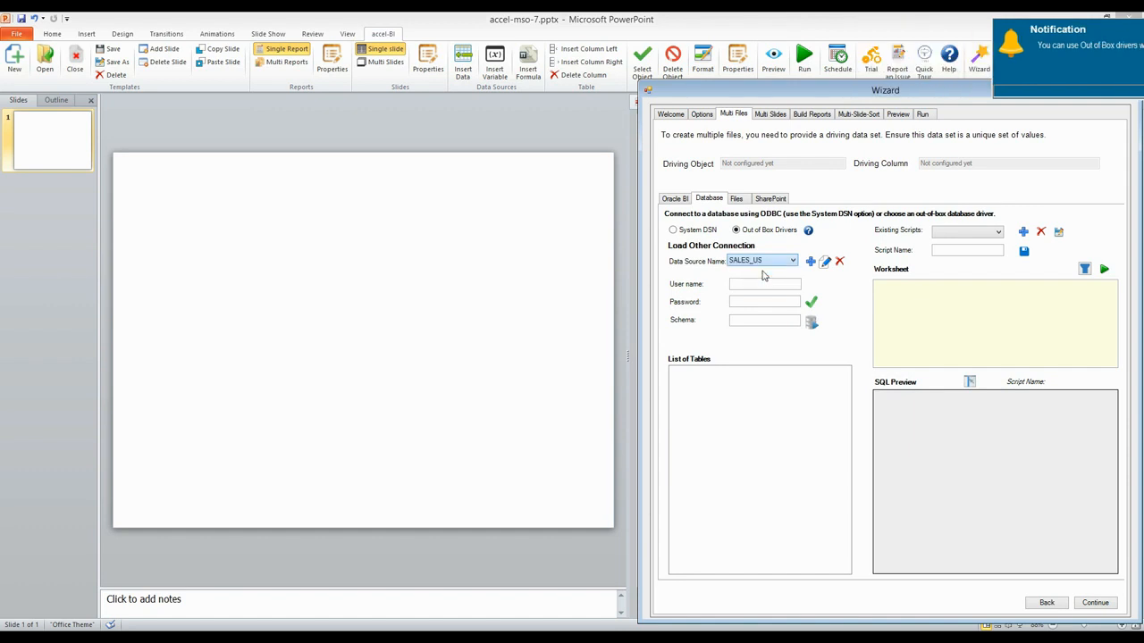
pyautogui.click(824, 261)
pyautogui.click(971, 405)
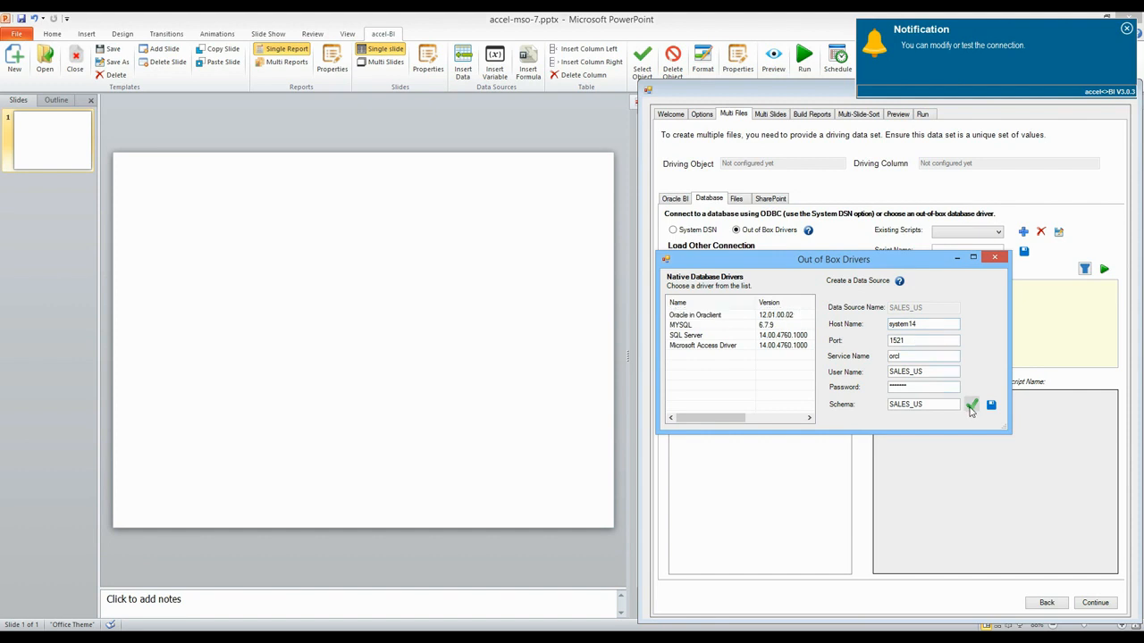
pyautogui.click(995, 256)
pyautogui.click(810, 322)
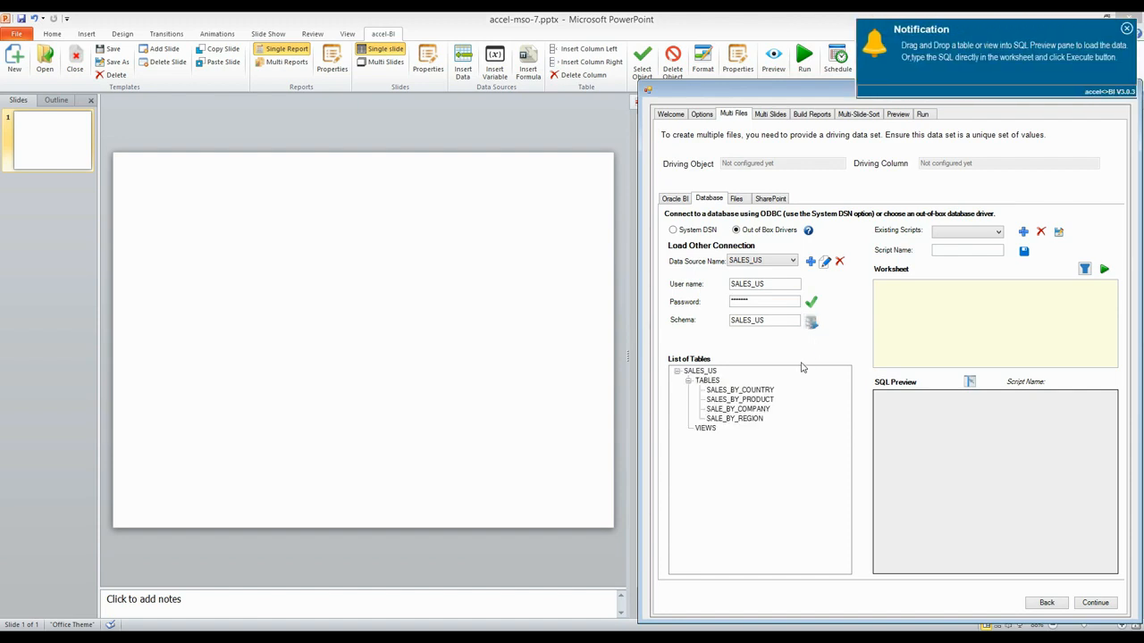
# Step: Load the SALES_BY_PRODUCT table into the worksheet query for the multiple-files driving data set, applying no filters
pyautogui.click(758, 402)
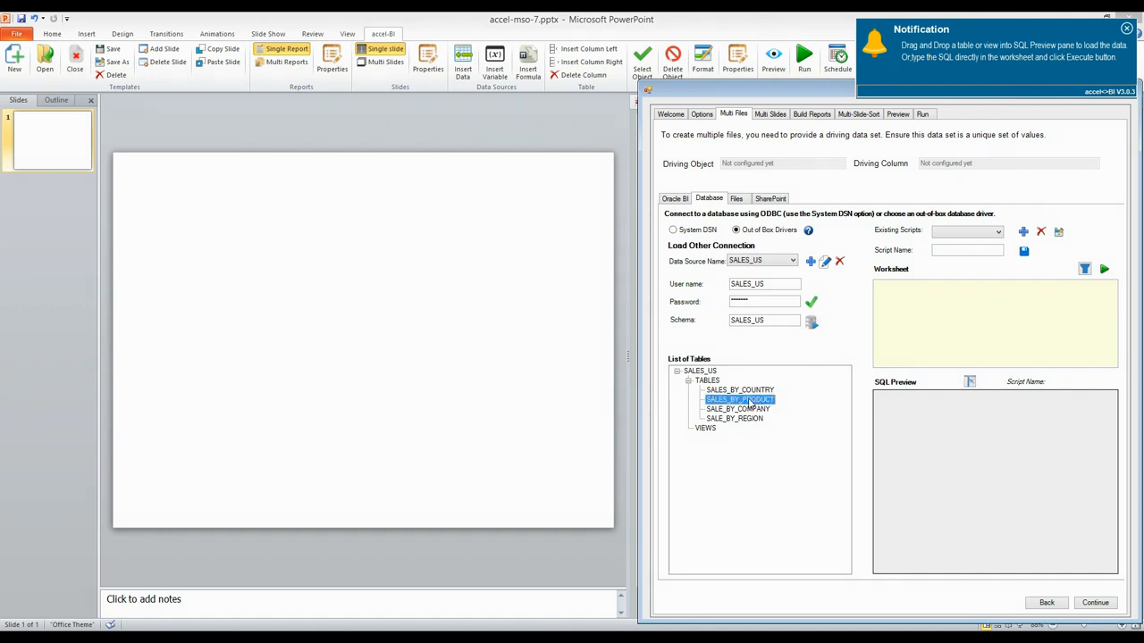
pyautogui.doubleClick(750, 402)
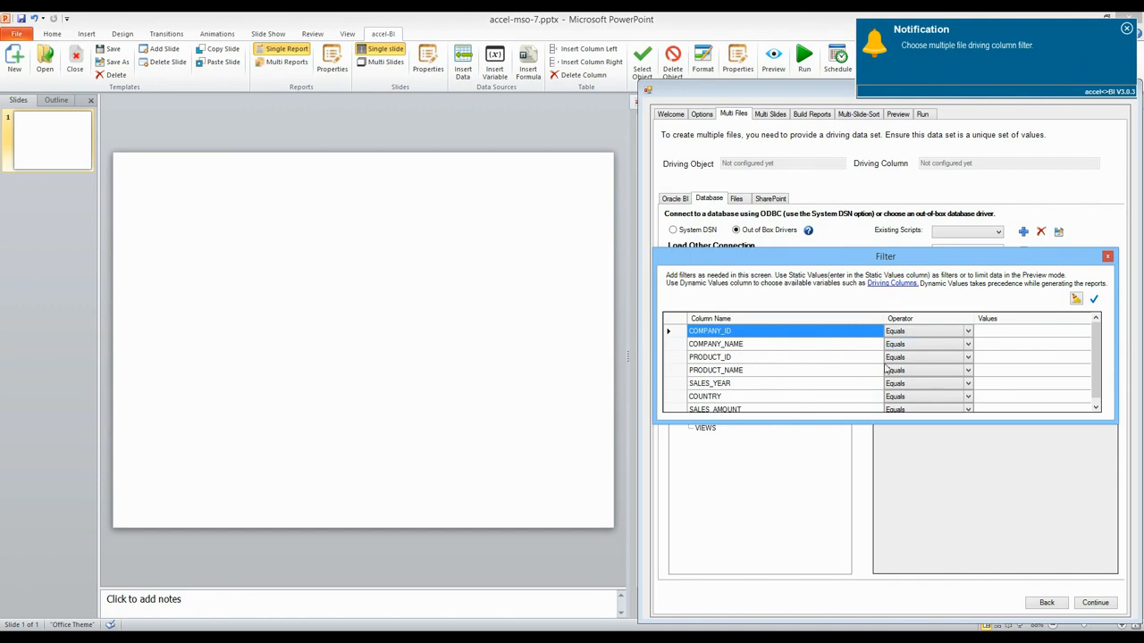
pyautogui.click(1092, 300)
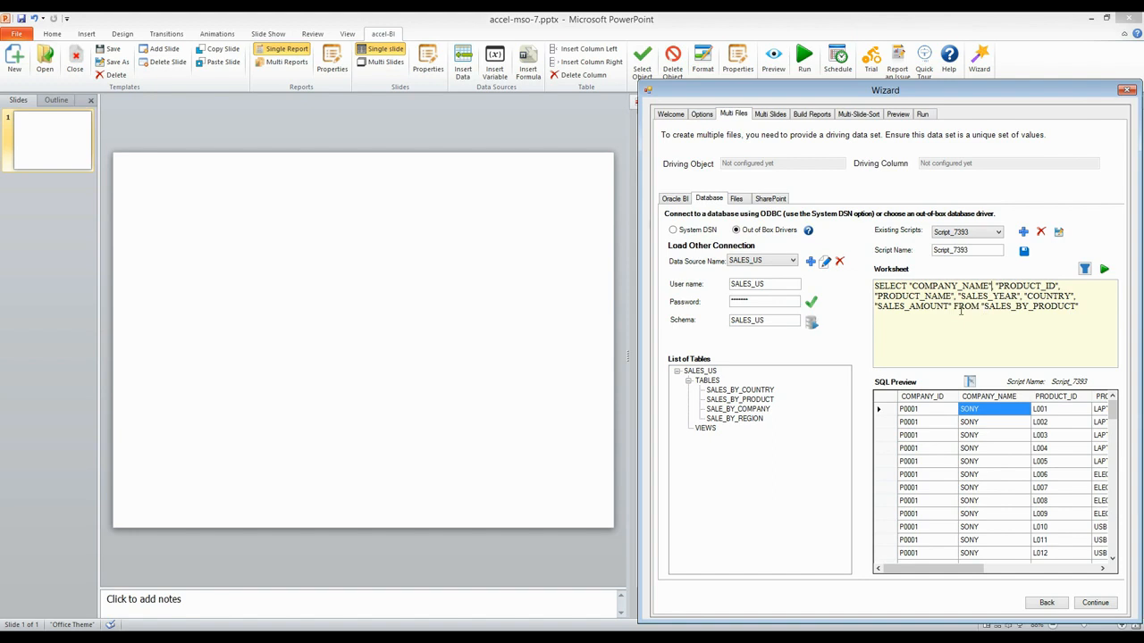
# Step: Rewrite the query as SELECT DISTINCT "COMPANY_NAME" FROM "SALES_BY_PRODUCT" and execute it
pyautogui.moveTo(989, 285); pyautogui.dragTo(952, 307)
pyautogui.press('Delete')
pyautogui.write('" FROM')
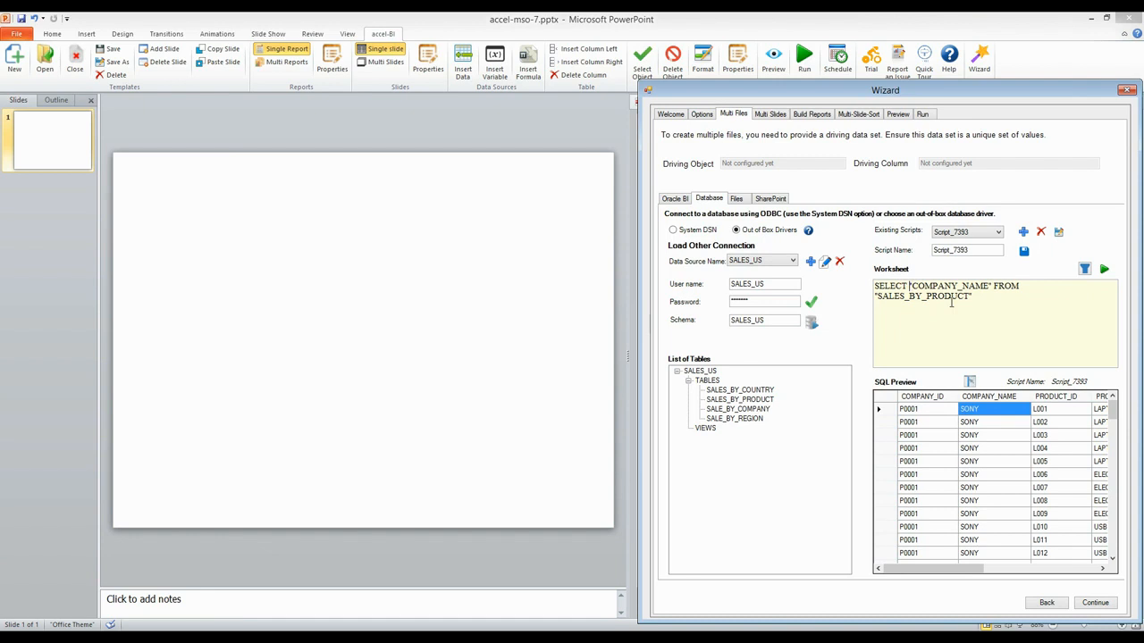
pyautogui.write('DISTINC')
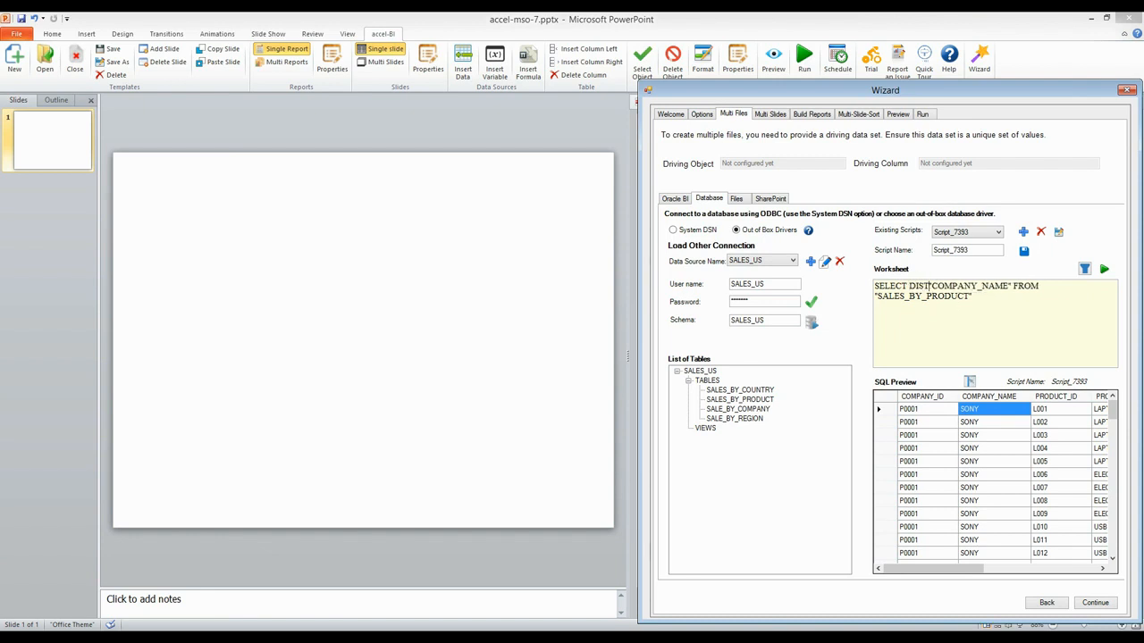
pyautogui.write('T')
pyautogui.click(1103, 269)
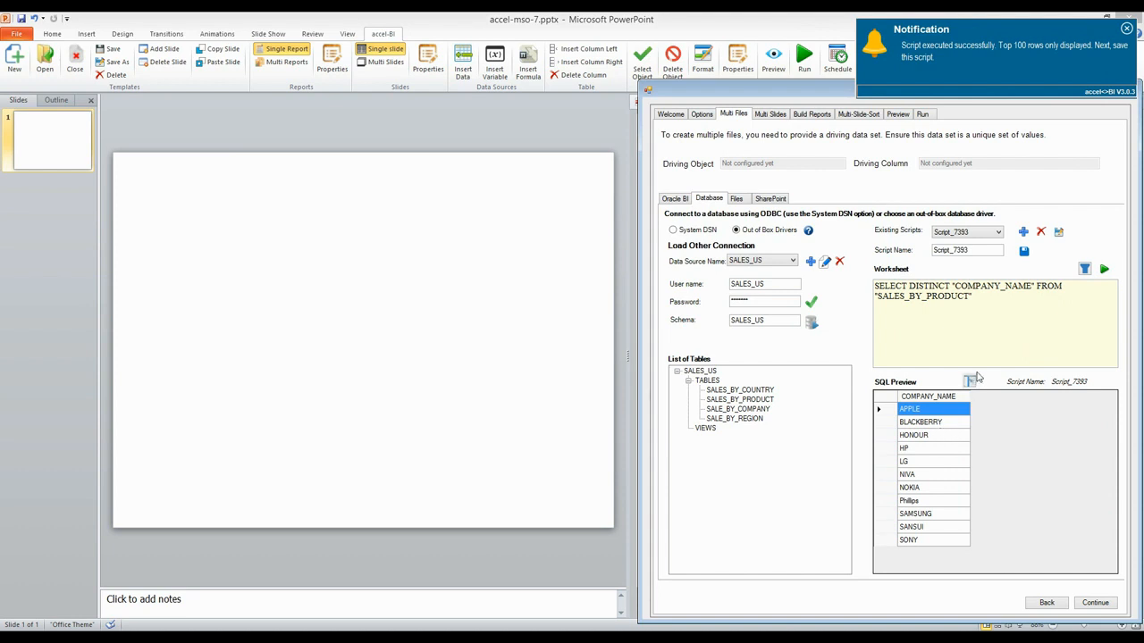
# Step: Rename the script FileDrive and save it
pyautogui.moveTo(983, 250); pyautogui.dragTo(930, 257)
pyautogui.write('FileDrive')
pyautogui.click(1024, 251)
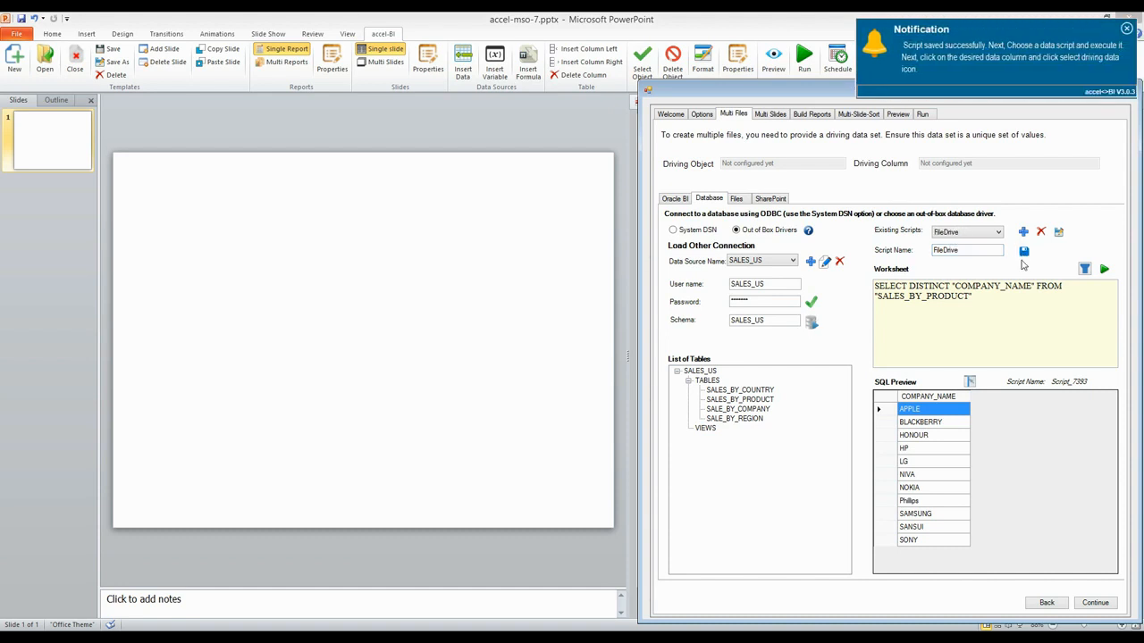
# Step: Set COMPANY_NAME as the driving column for multiple files and continue to the multiple slides page
pyautogui.click(918, 427)
pyautogui.click(921, 411)
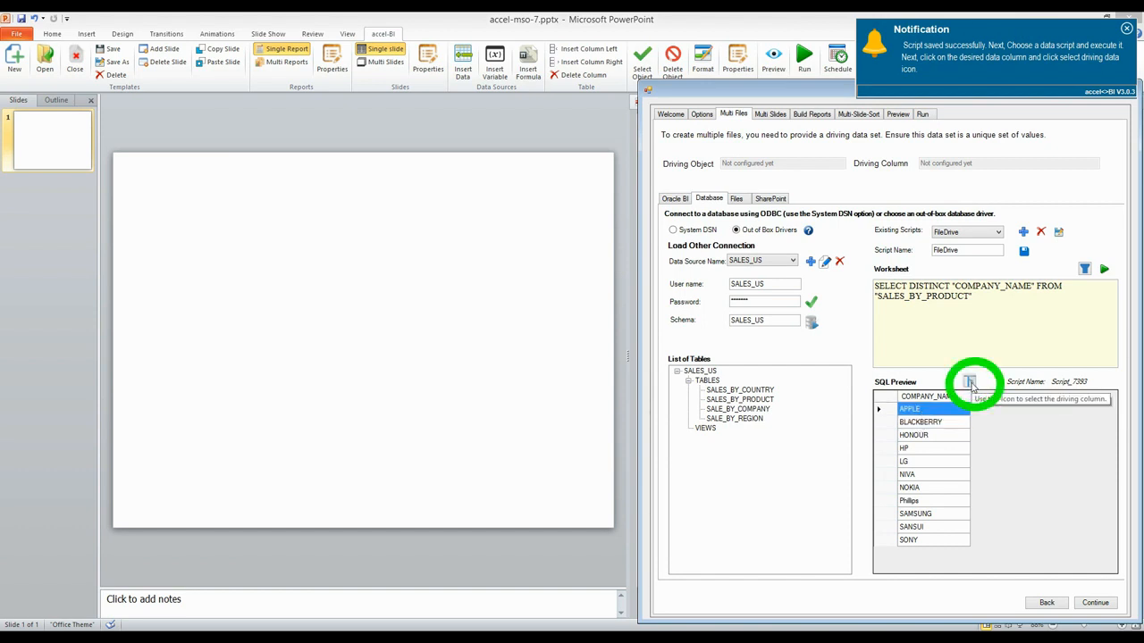
pyautogui.click(971, 383)
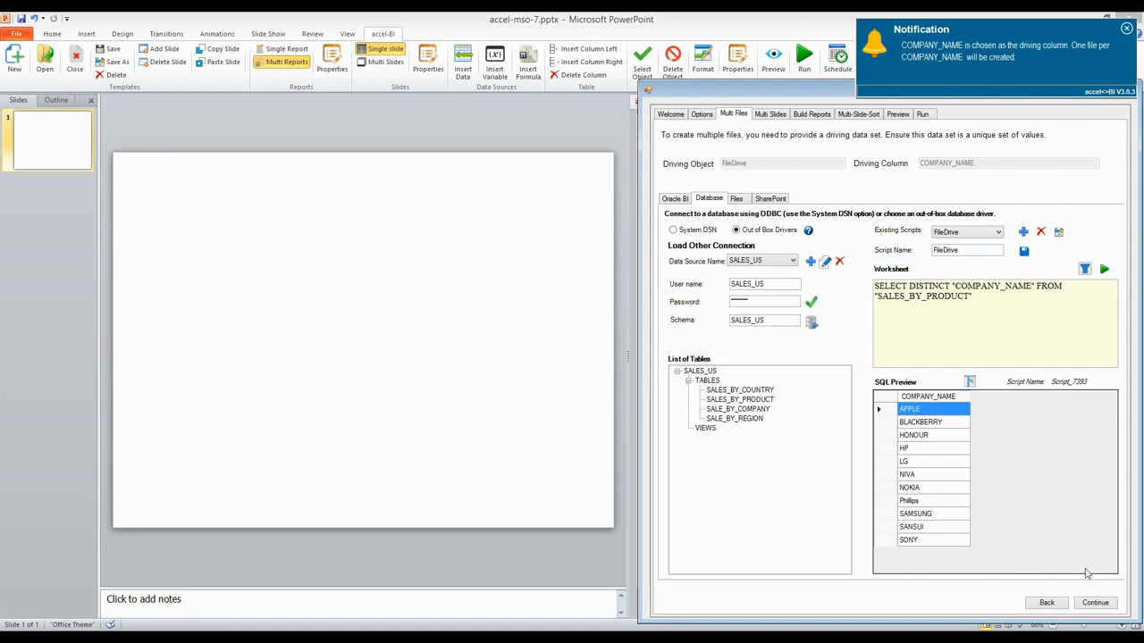
pyautogui.click(1096, 604)
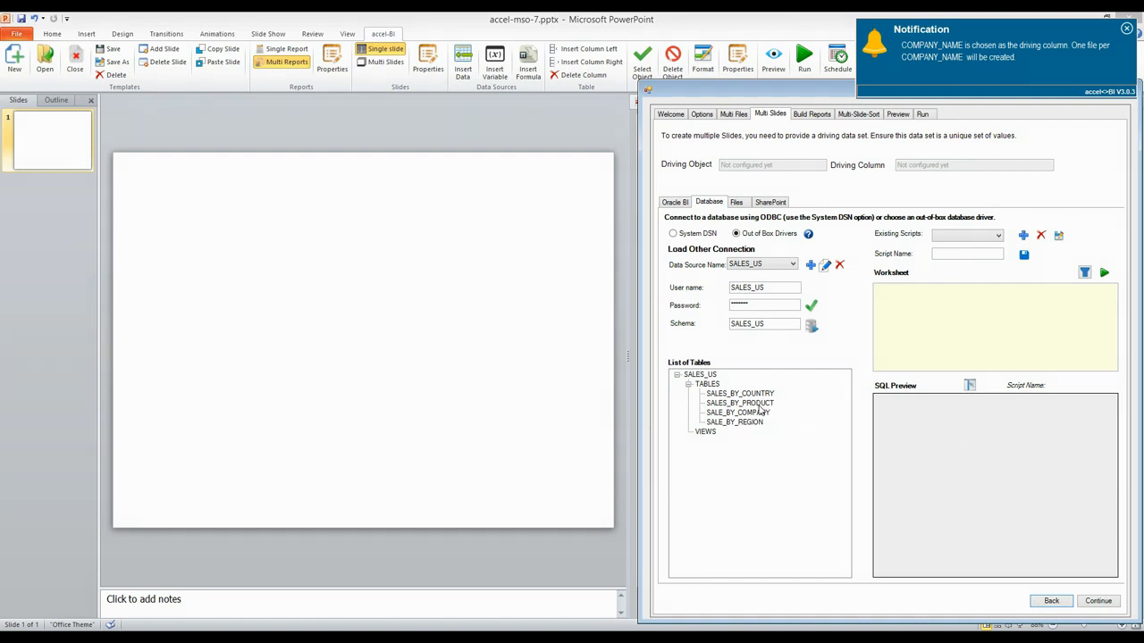
# Step: Load SALES_BY_PRODUCT with a dynamic COMPANY_NAME filter bound to the COMPANY_NAME driving variable and apply it
pyautogui.click(759, 403)
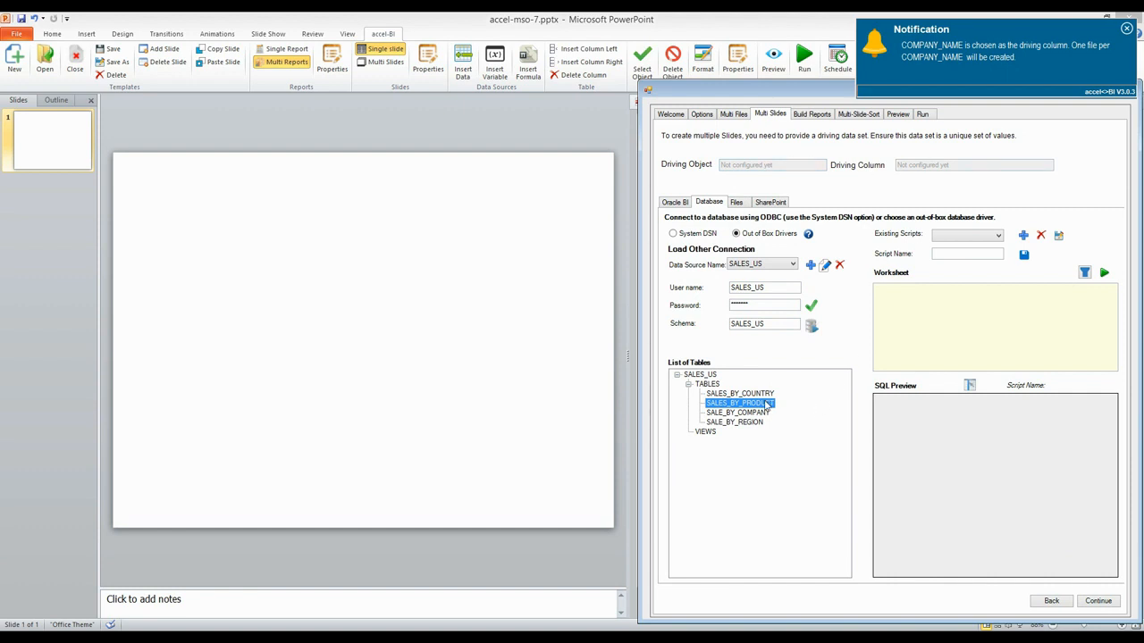
pyautogui.doubleClick(765, 405)
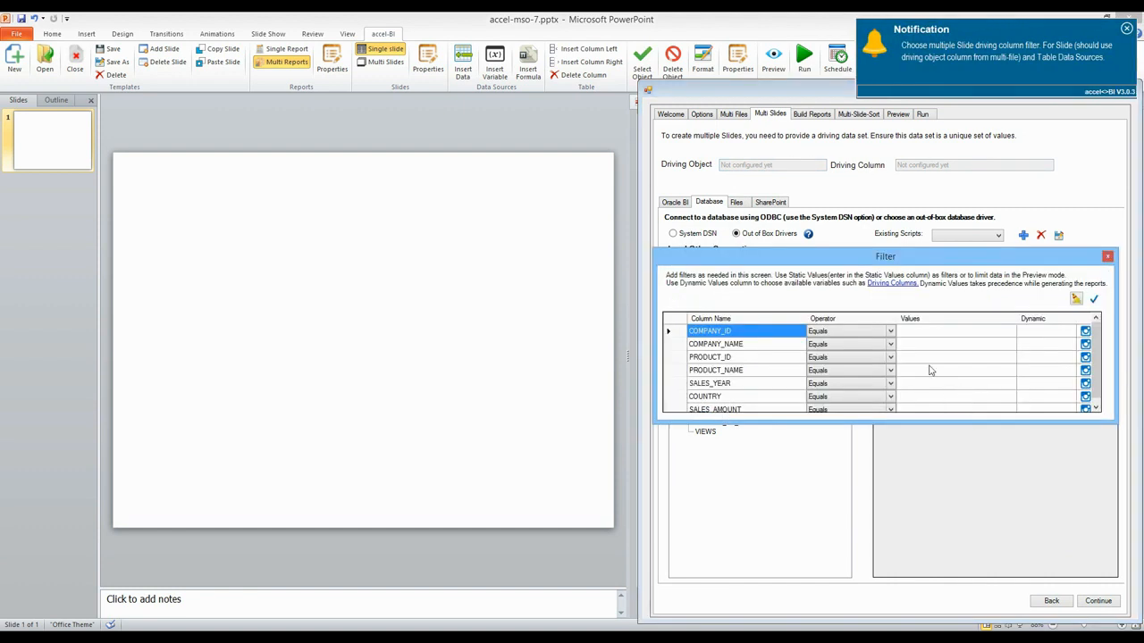
pyautogui.moveTo(912, 264); pyautogui.dragTo(912, 326)
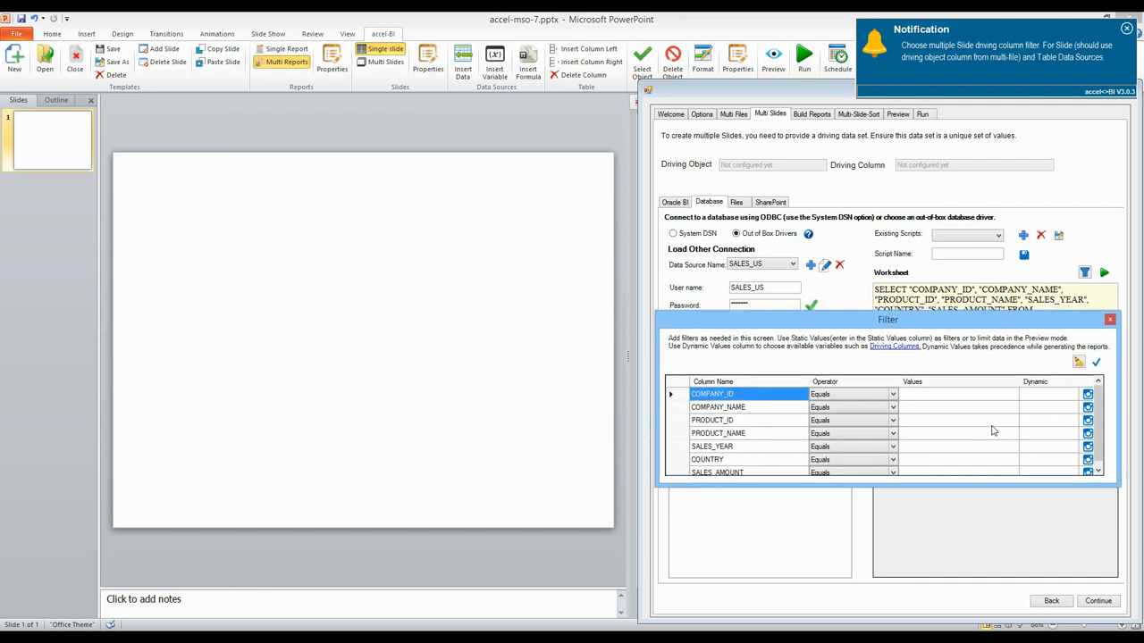
pyautogui.click(755, 411)
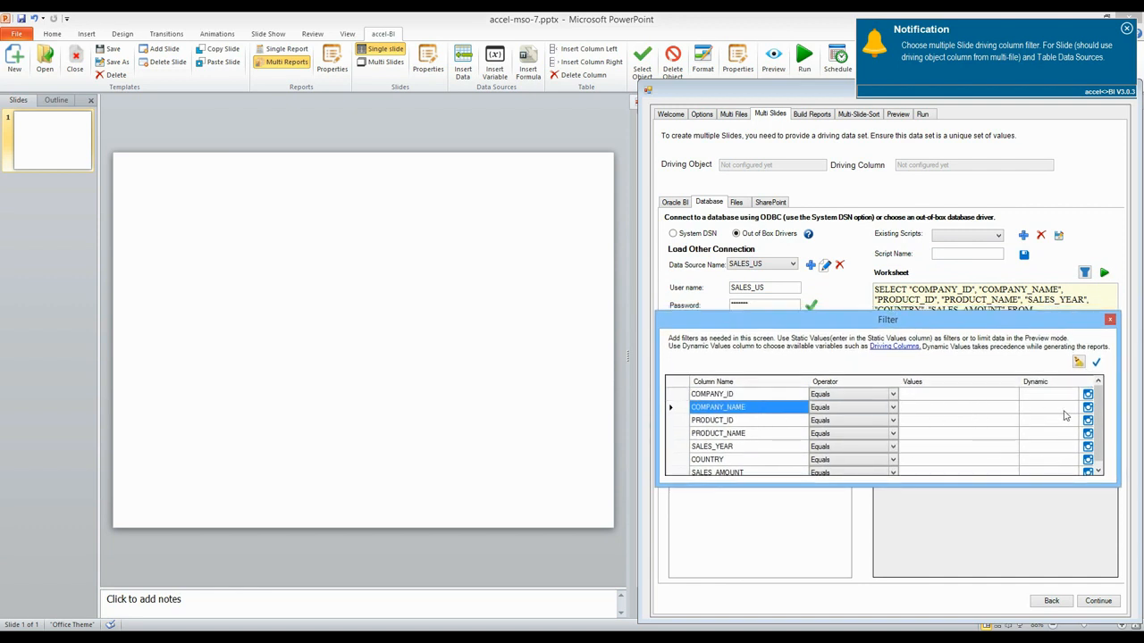
pyautogui.click(1088, 410)
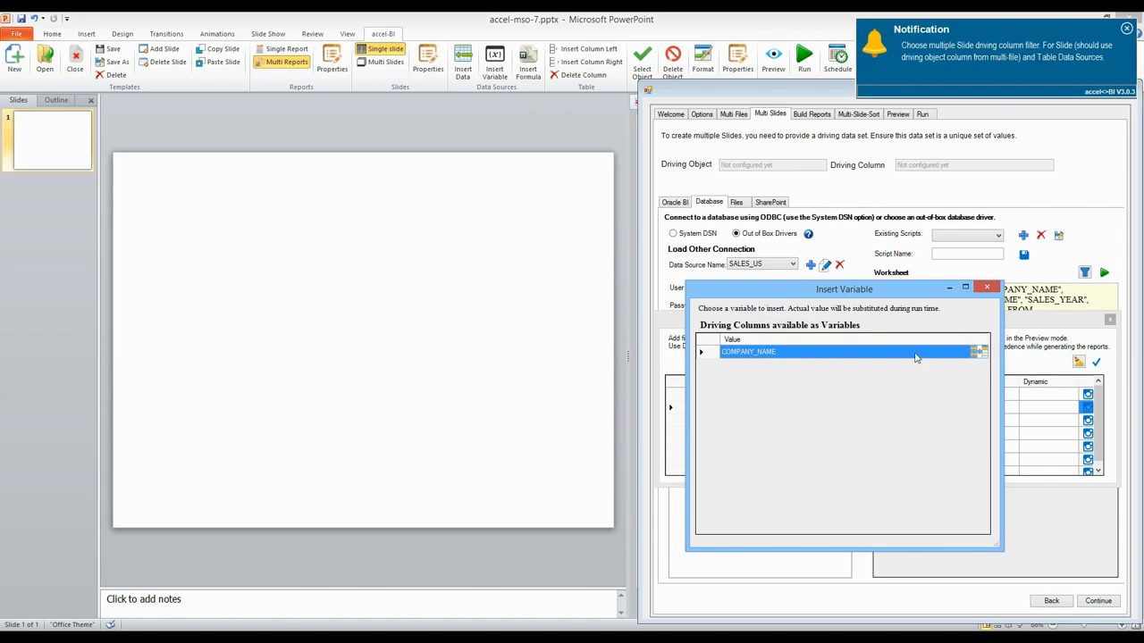
pyautogui.click(977, 352)
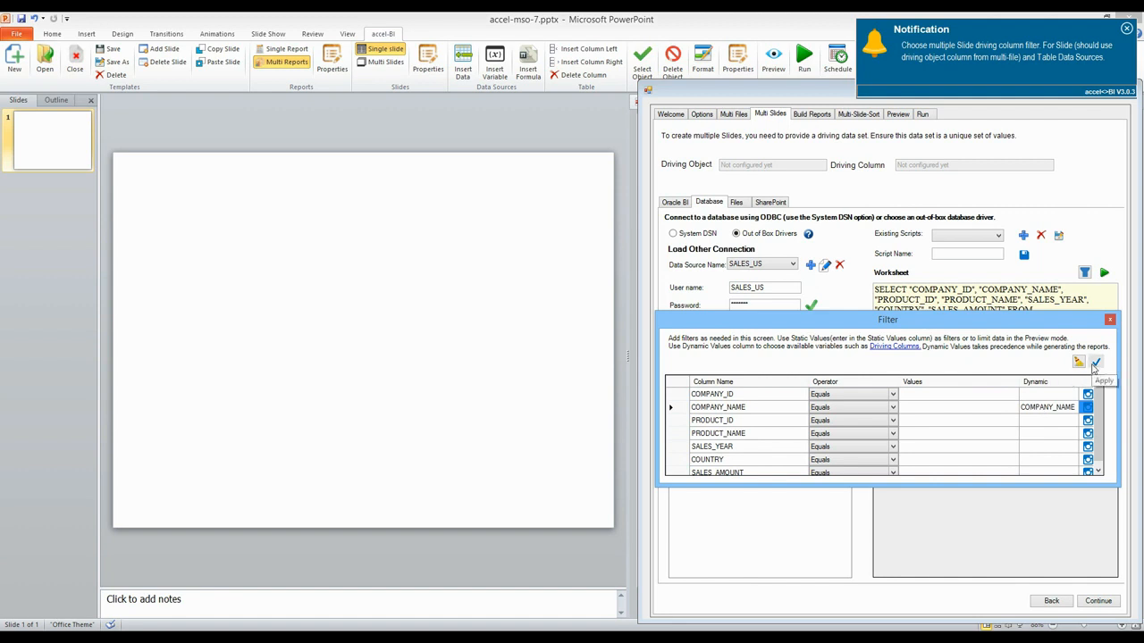
pyautogui.click(1095, 362)
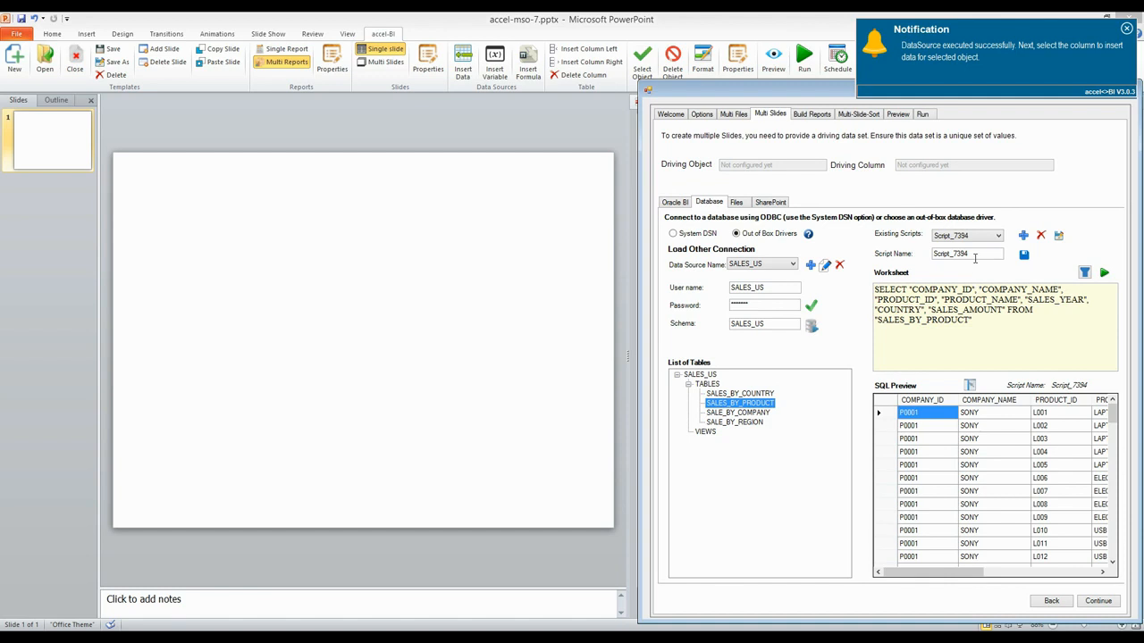
# Step: Rename the slide driving script Slide_Drive
pyautogui.moveTo(969, 255); pyautogui.dragTo(927, 257)
pyautogui.write('S')
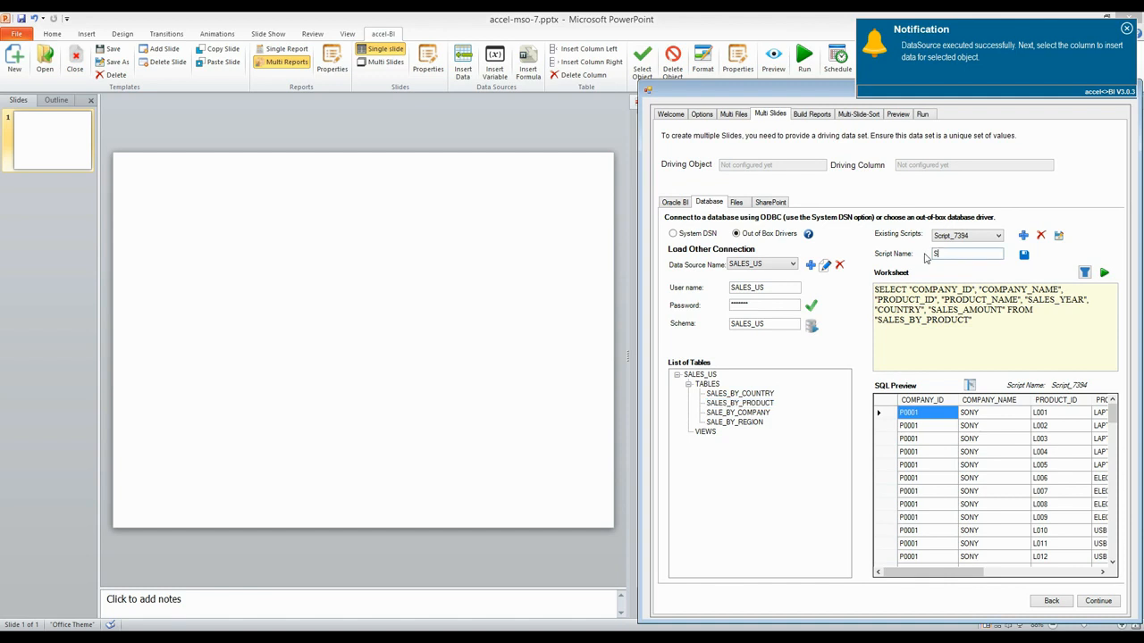
pyautogui.write('lide_Drive')
# Step: Rewrite the query as SELECT DISTINCT "PRODUCT_NAME" FROM "SALES_BY_PRODUCT" and execute it
pyautogui.moveTo(910, 290); pyautogui.dragTo(942, 300)
pyautogui.press('Delete')
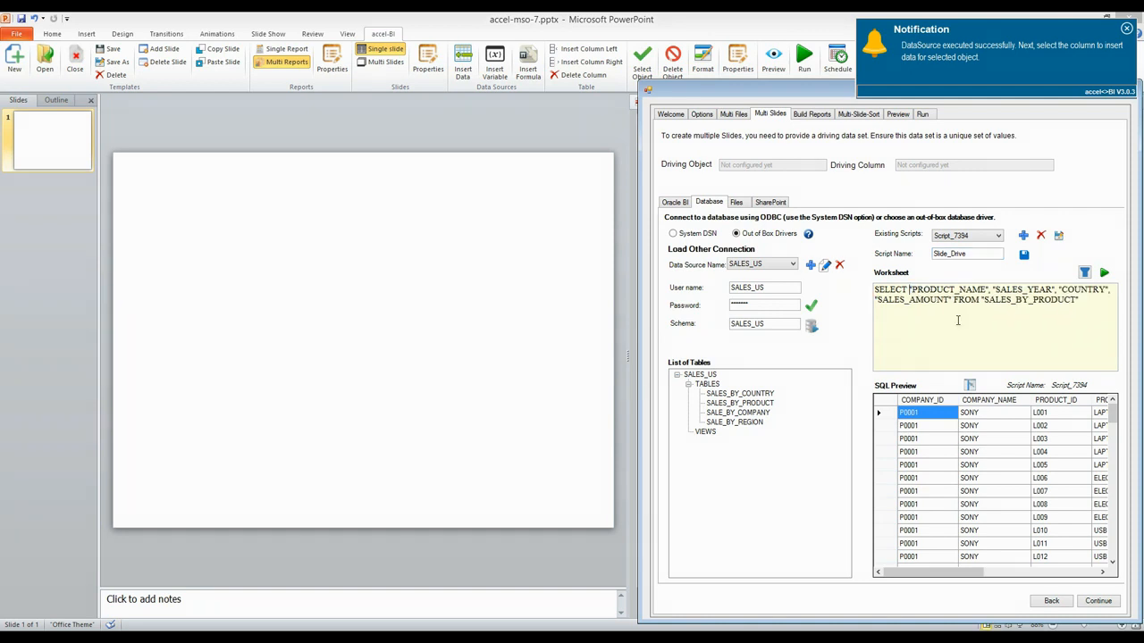
pyautogui.write('DISTINCT')
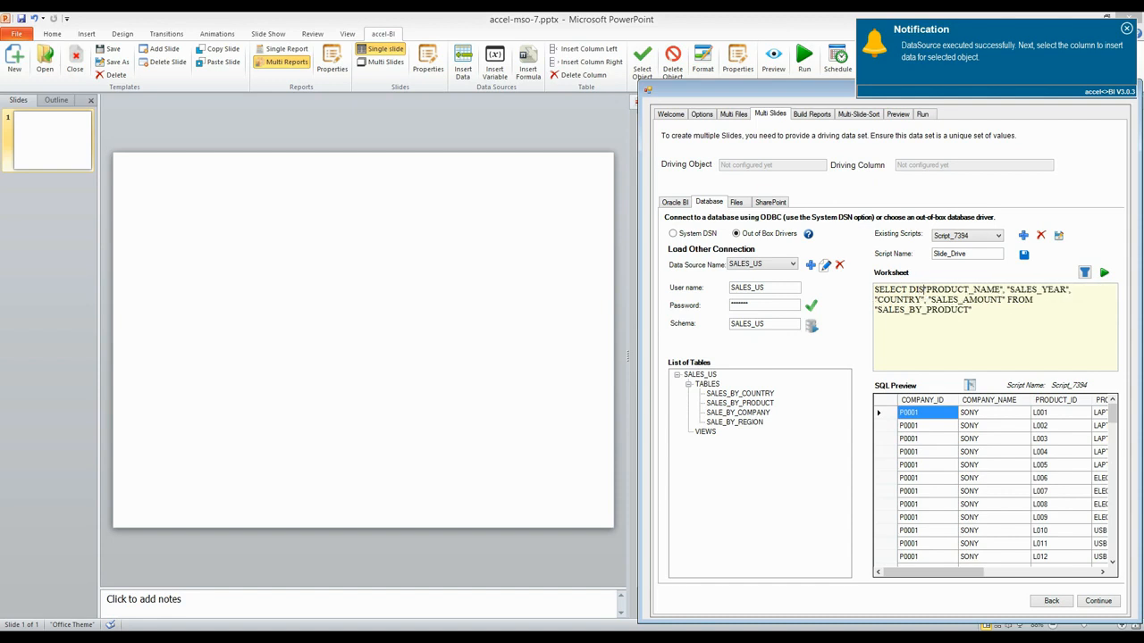
pyautogui.moveTo(1029, 289); pyautogui.dragTo(1006, 299)
pyautogui.press('Delete')
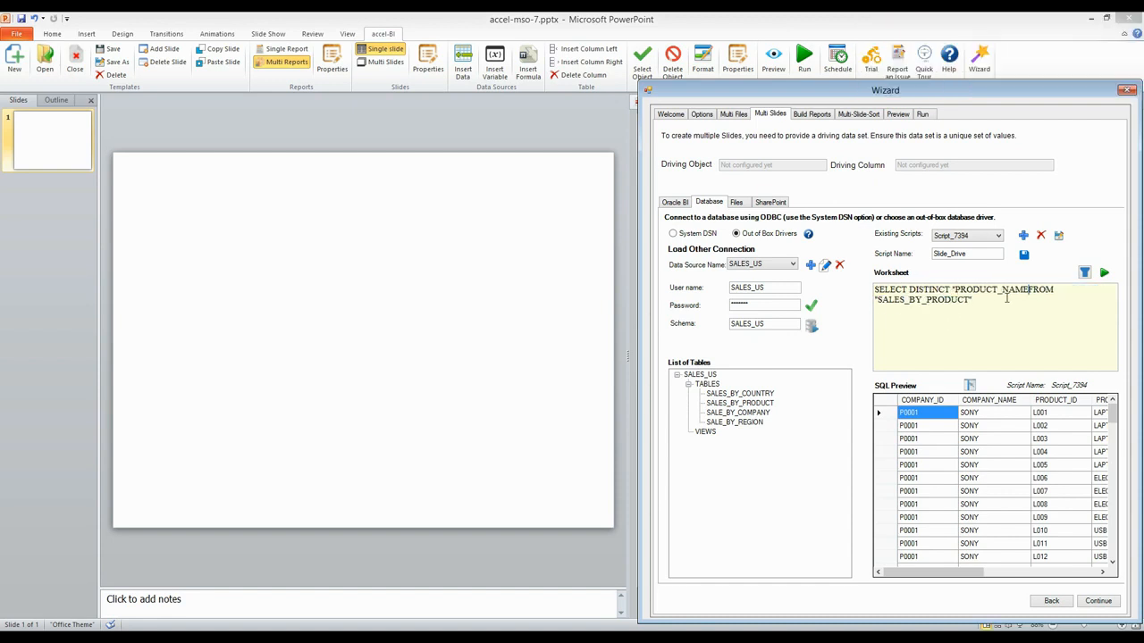
pyautogui.write('"')
pyautogui.click(1103, 273)
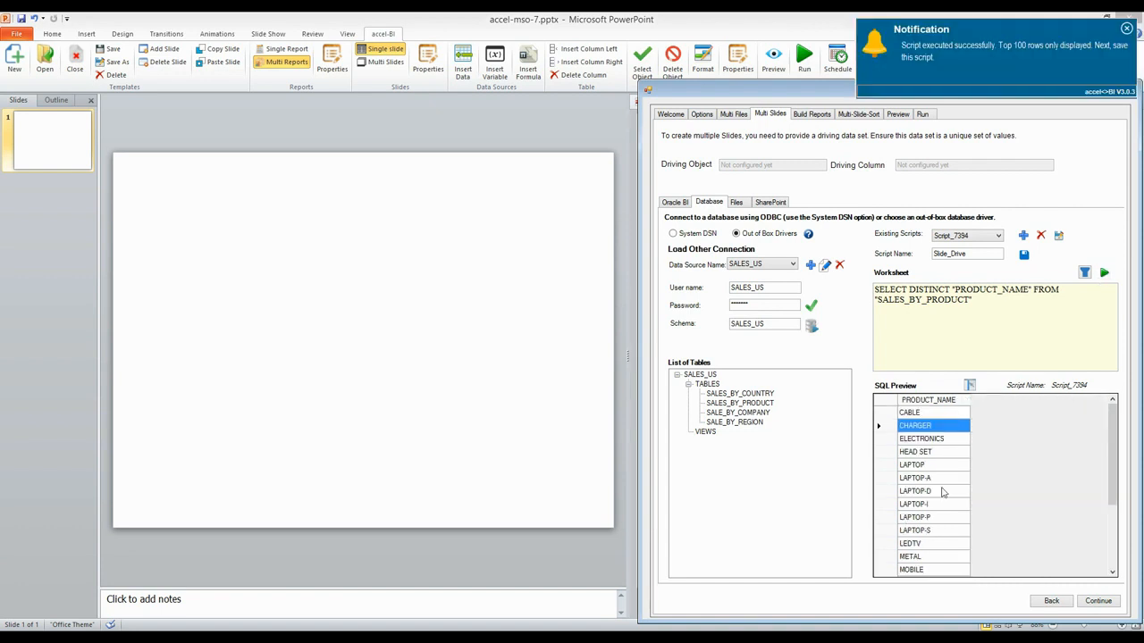
# Step: Set PRODUCT_NAME as the driving column for multiple slides and continue to Build Reports
pyautogui.scroll(-3, 942, 492)
pyautogui.scroll(3, 942, 492)
pyautogui.click(969, 385)
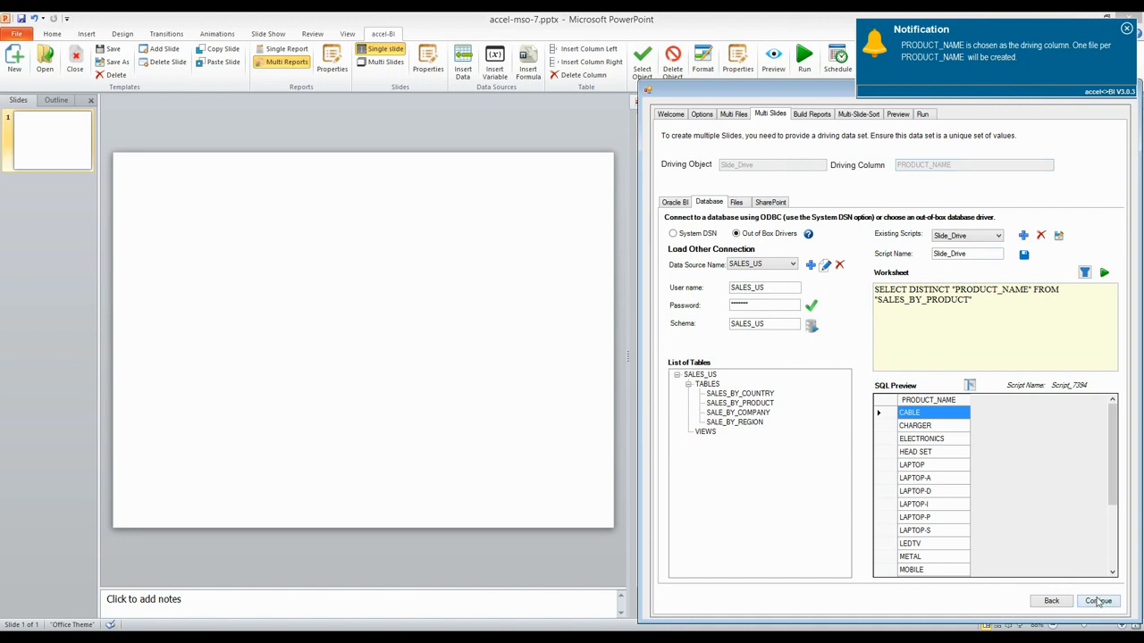
pyautogui.click(1098, 601)
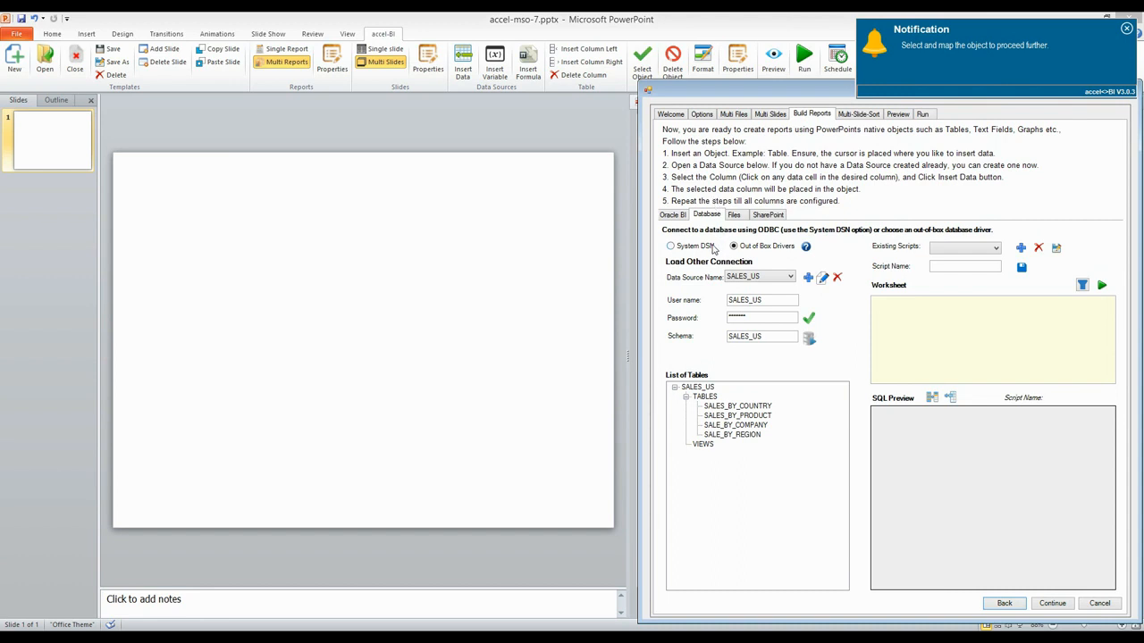
# Step: Load SALES_BY_PRODUCT with dynamic filters binding COMPANY_NAME and PRODUCT_NAME to their driving variables, and apply them
pyautogui.click(751, 418)
pyautogui.doubleClick(759, 418)
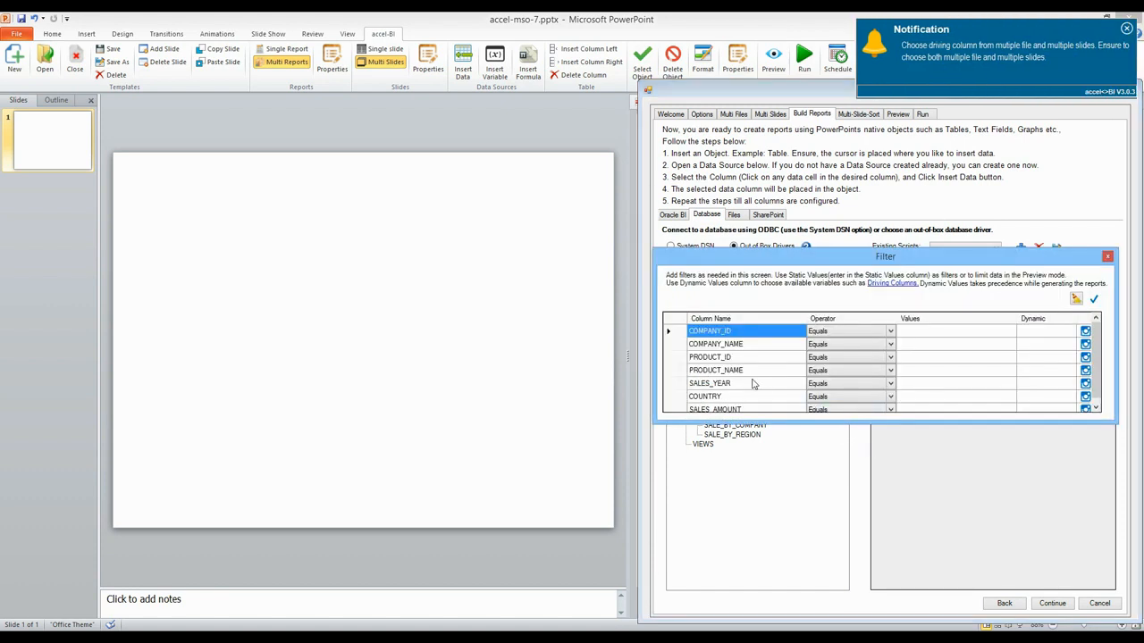
pyautogui.click(728, 347)
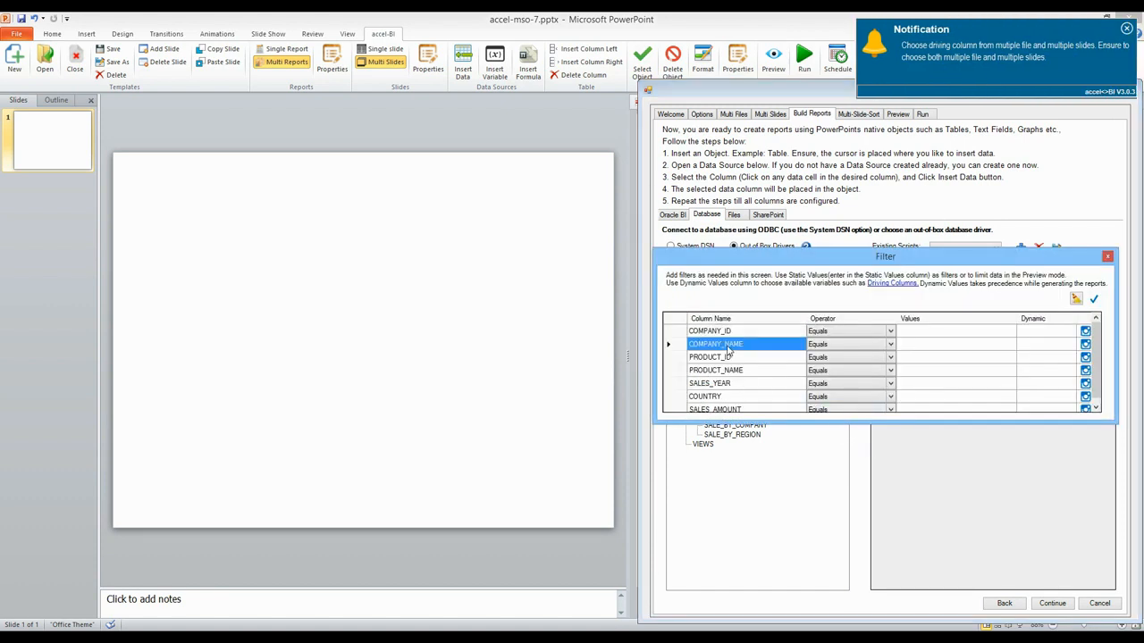
pyautogui.click(1085, 344)
pyautogui.click(978, 357)
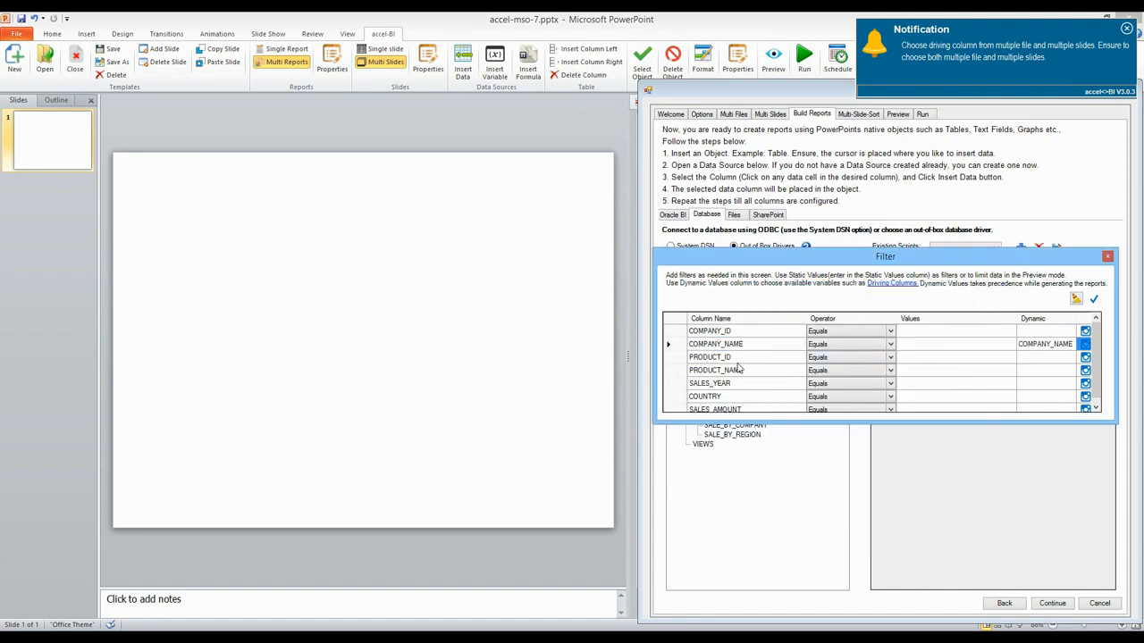
pyautogui.click(728, 371)
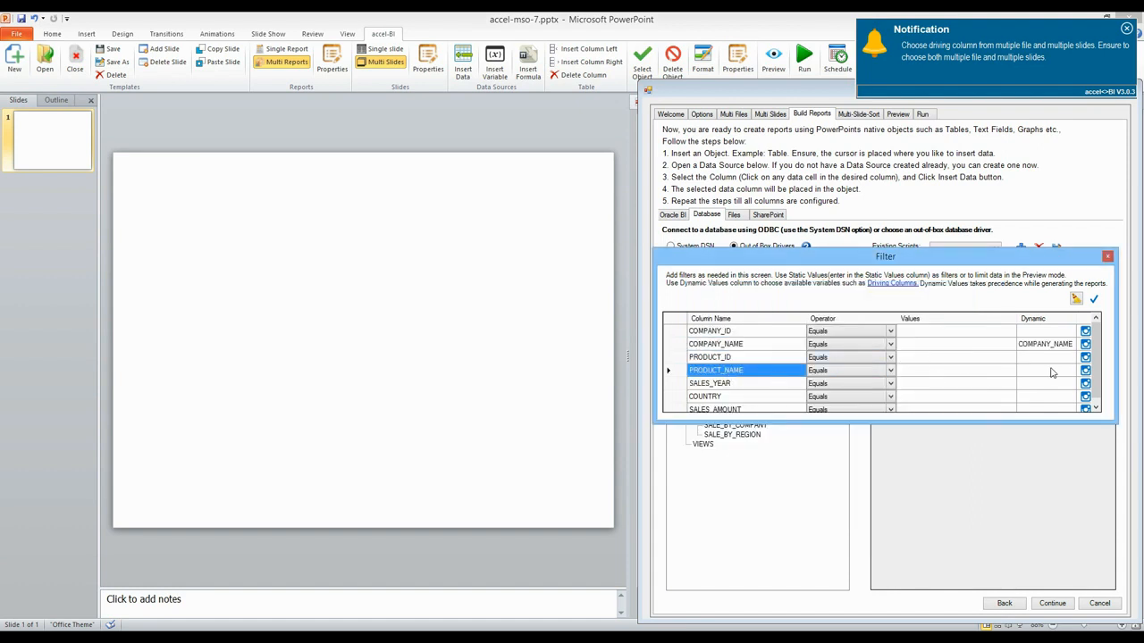
pyautogui.click(1084, 371)
pyautogui.click(857, 366)
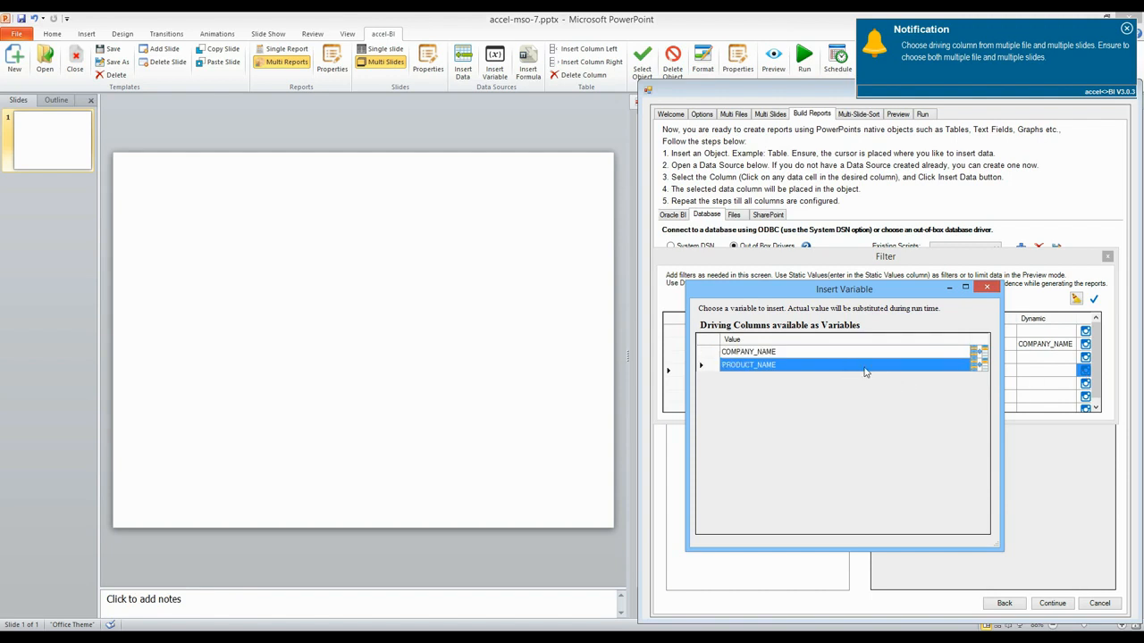
pyautogui.click(982, 366)
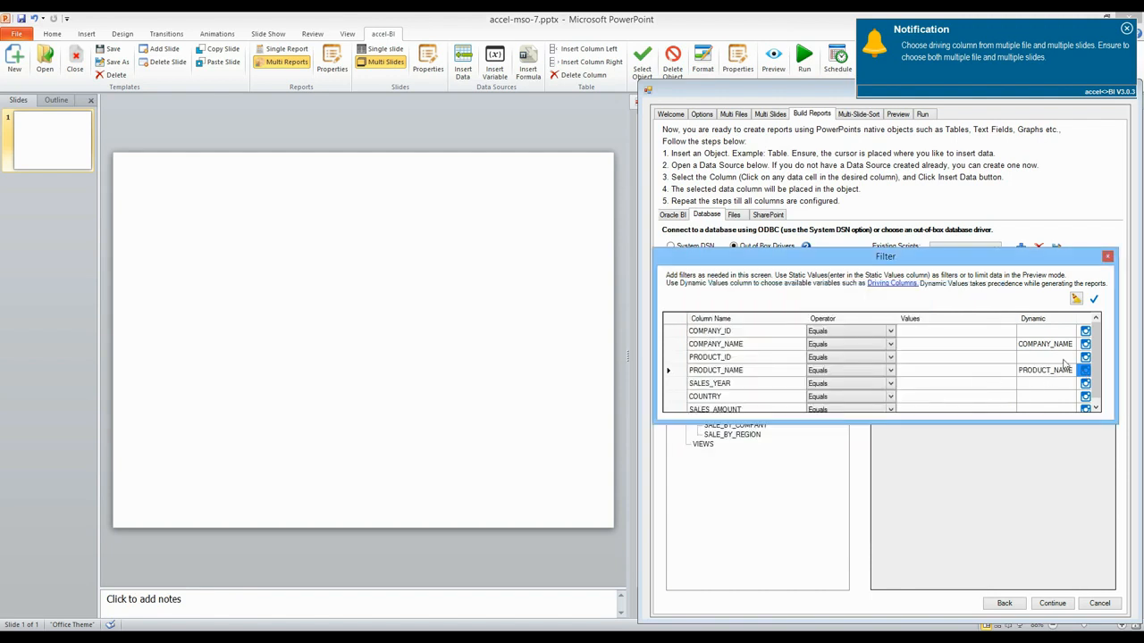
pyautogui.click(1093, 300)
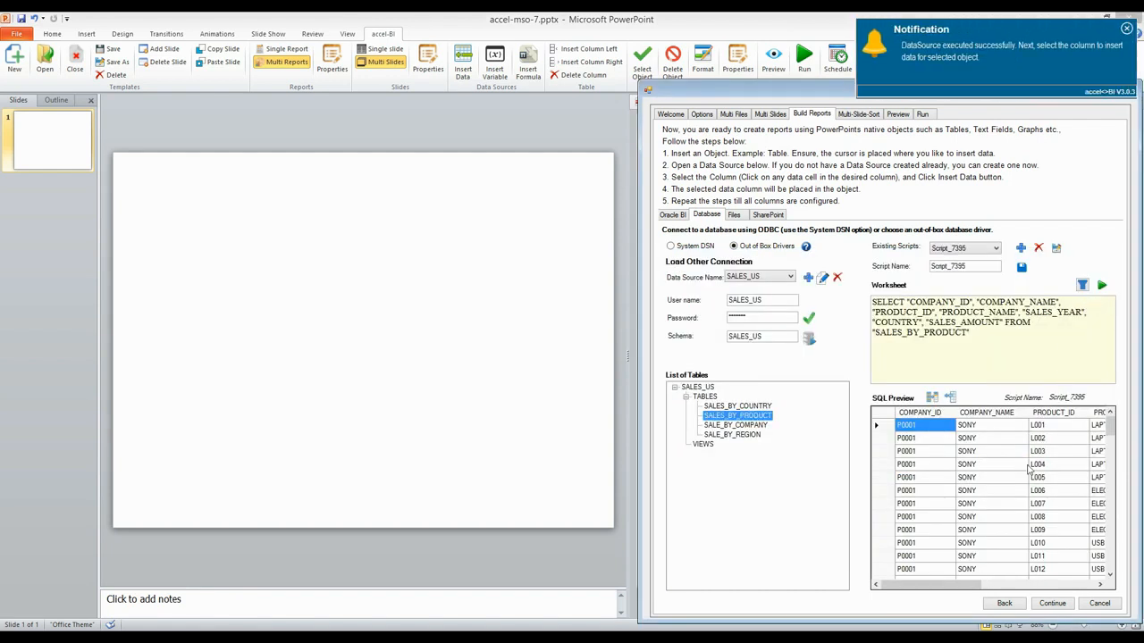
# Step: Rename the script Build_Report and save it
pyautogui.moveTo(978, 267); pyautogui.dragTo(910, 266)
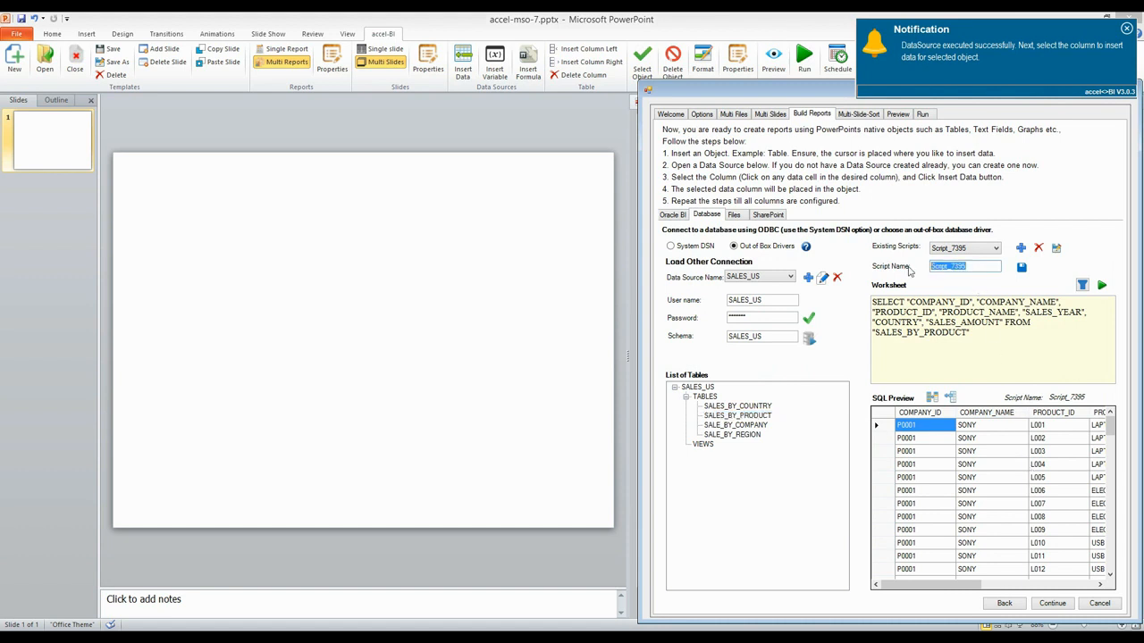
pyautogui.write('Build_Report')
pyautogui.click(1021, 267)
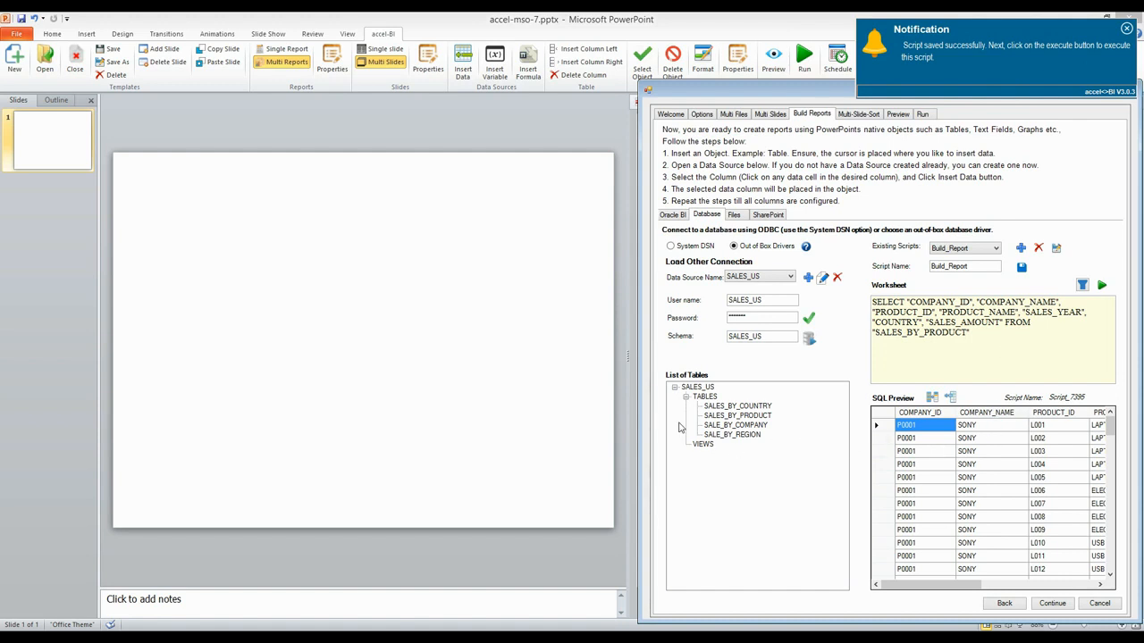
# Step: Insert a 4 by 5 table on the slide
pyautogui.click(90, 34)
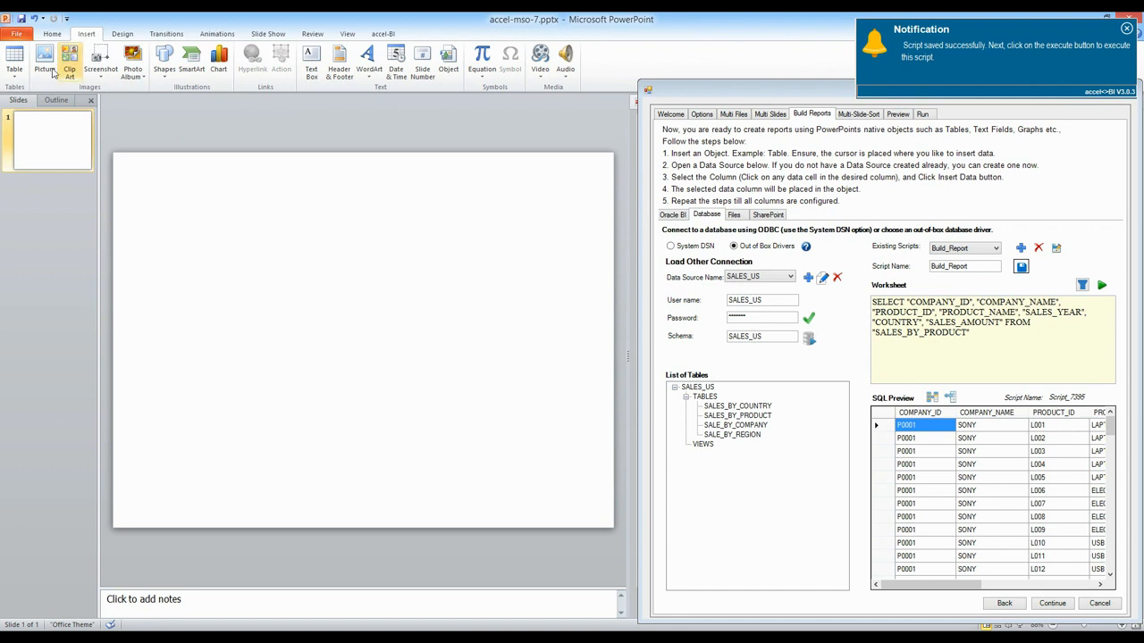
pyautogui.click(14, 65)
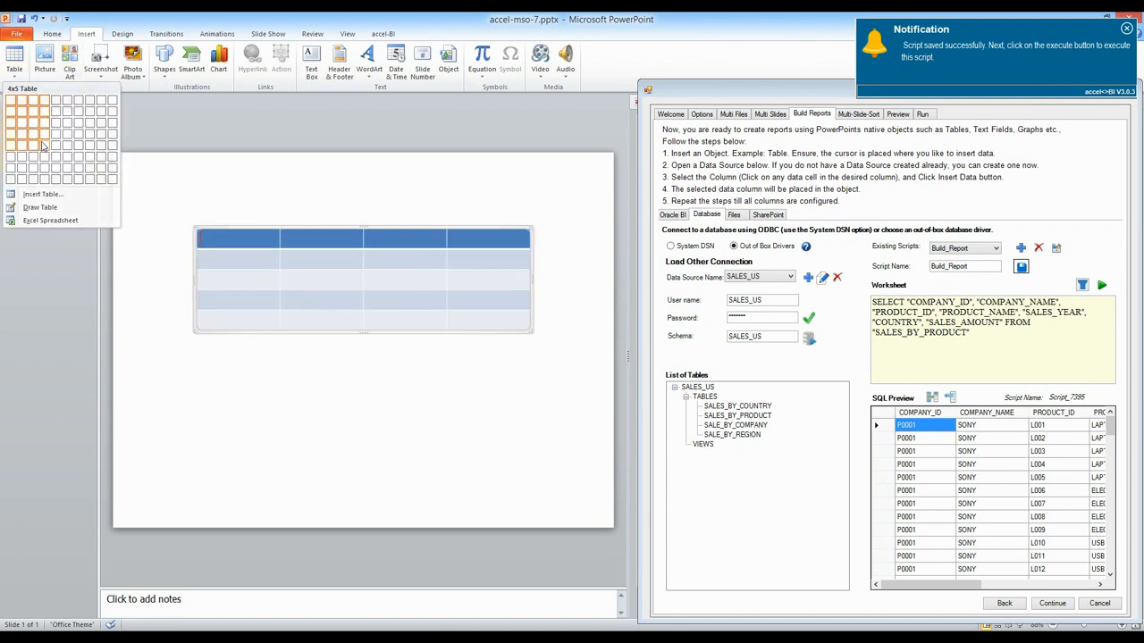
pyautogui.click(42, 146)
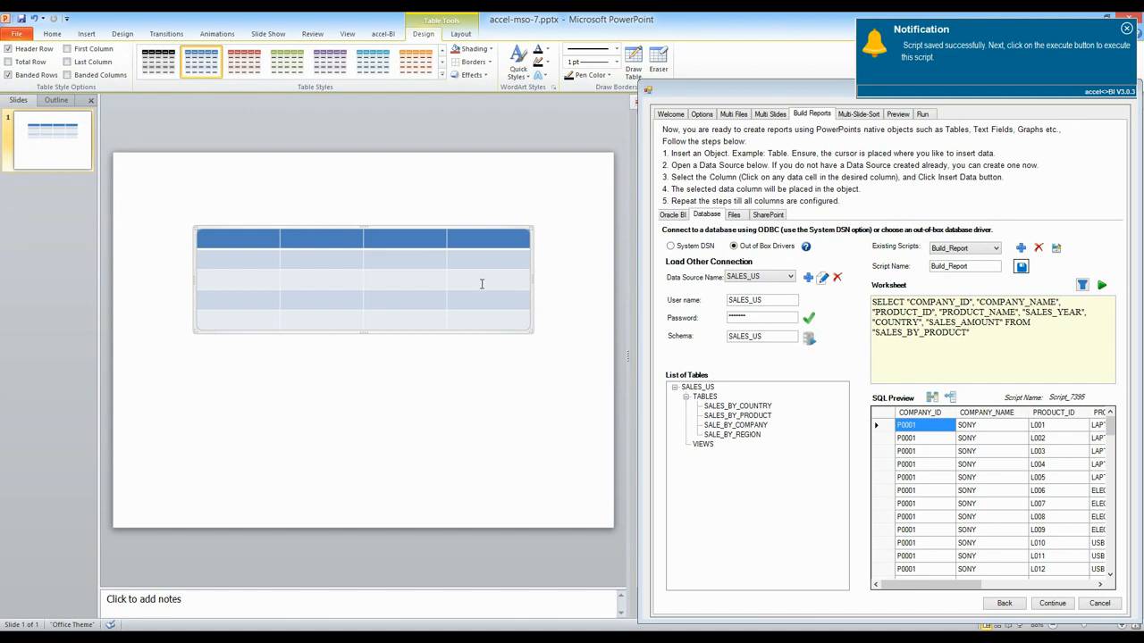
# Step: Resize the table and move it to the slide's left side below the top area
pyautogui.moveTo(529, 330); pyautogui.dragTo(414, 330)
pyautogui.moveTo(320, 231); pyautogui.dragTo(249, 205)
pyautogui.moveTo(345, 305); pyautogui.dragTo(372, 312)
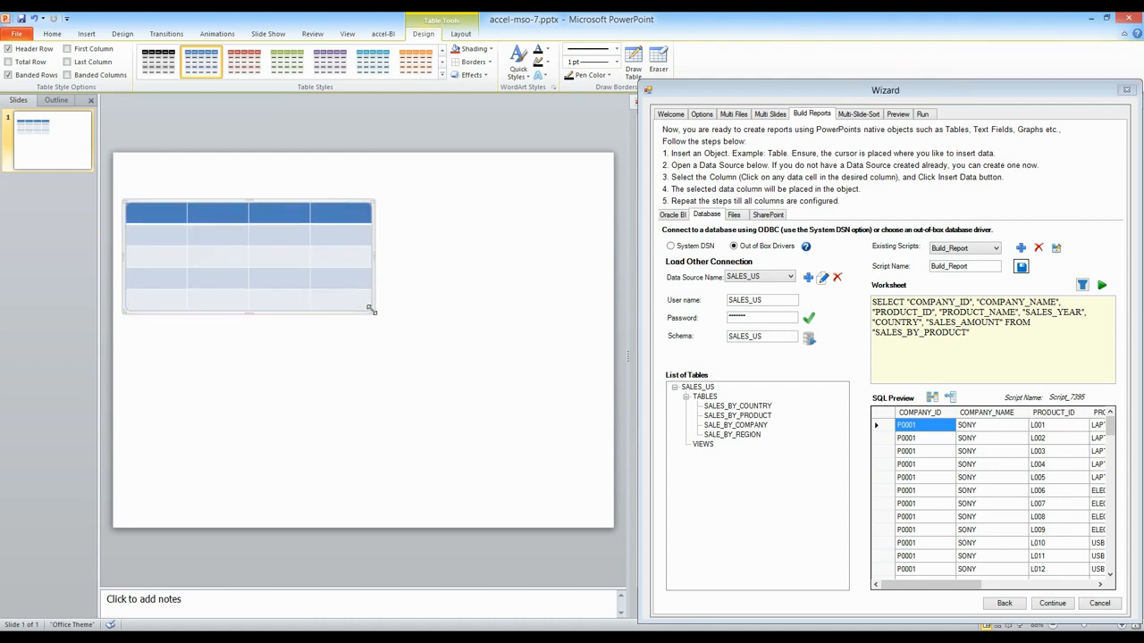
# Step: Draw a rectangle shape above the table near the top of the slide
pyautogui.click(86, 34)
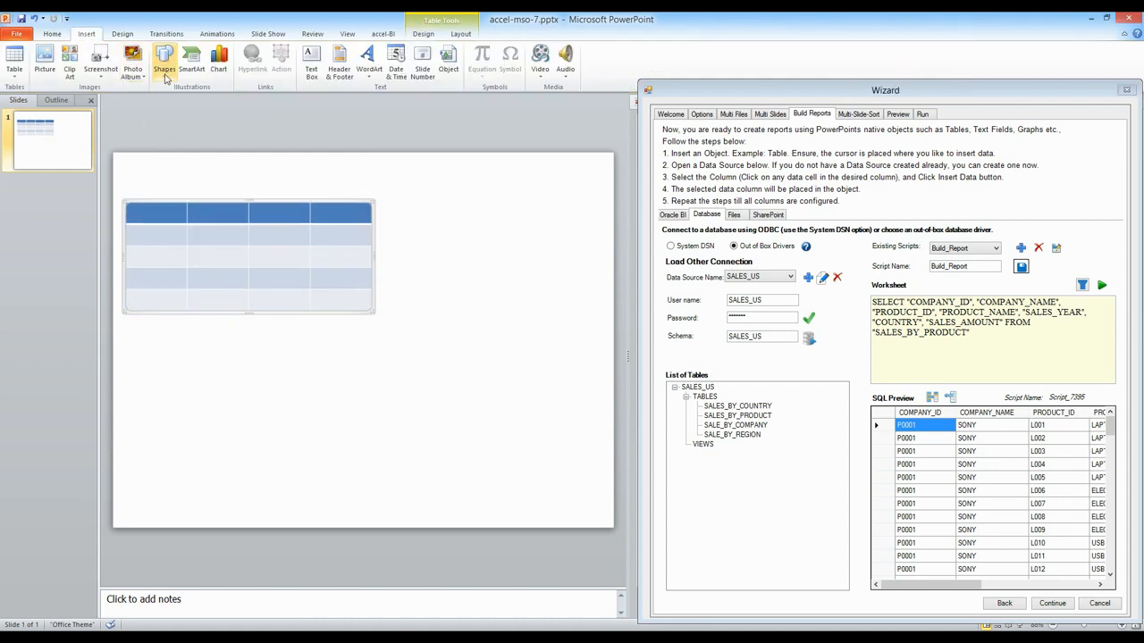
pyautogui.click(163, 61)
pyautogui.click(226, 359)
pyautogui.moveTo(254, 162); pyautogui.dragTo(427, 186)
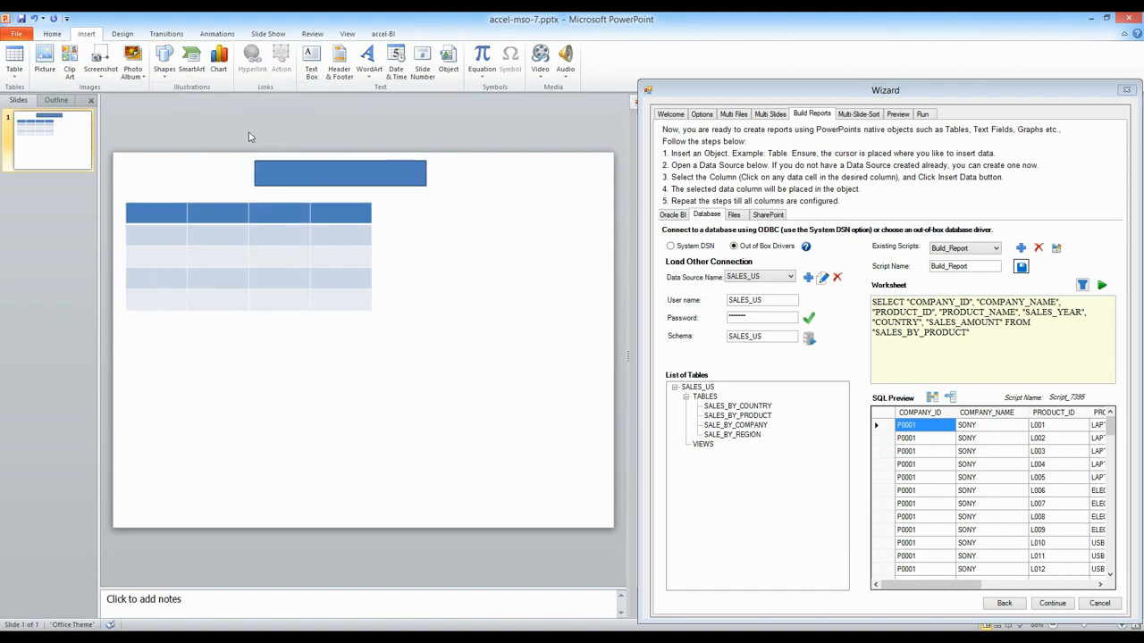
# Step: Insert a clustered column chart, close its data sheet, and shrink it to sit beside the table
pyautogui.click(218, 62)
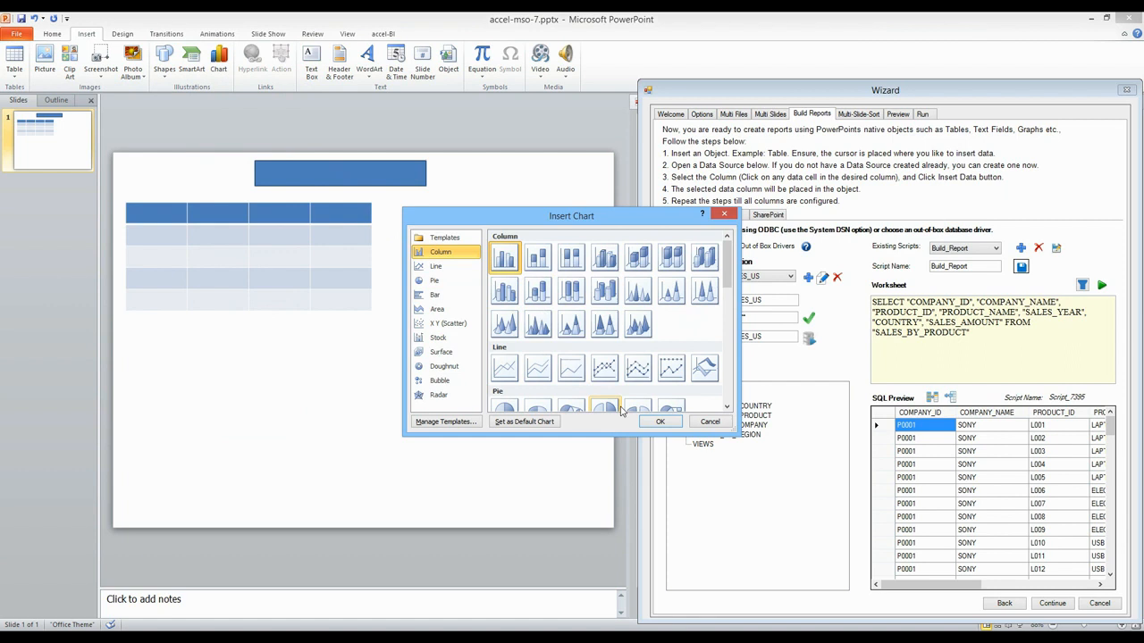
pyautogui.click(652, 421)
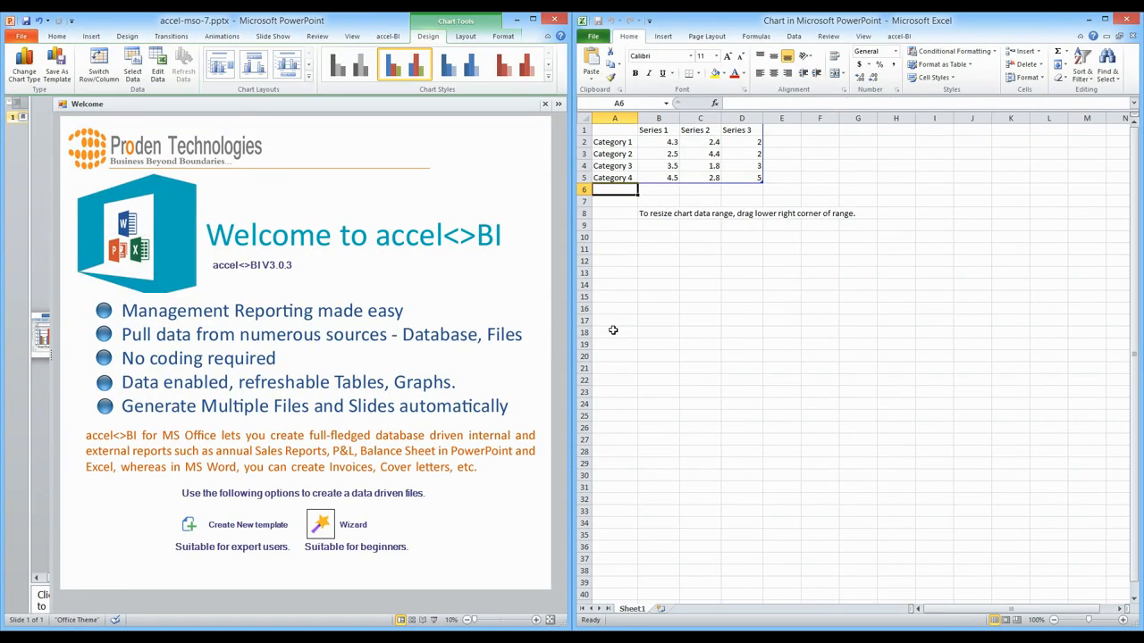
pyautogui.click(1126, 19)
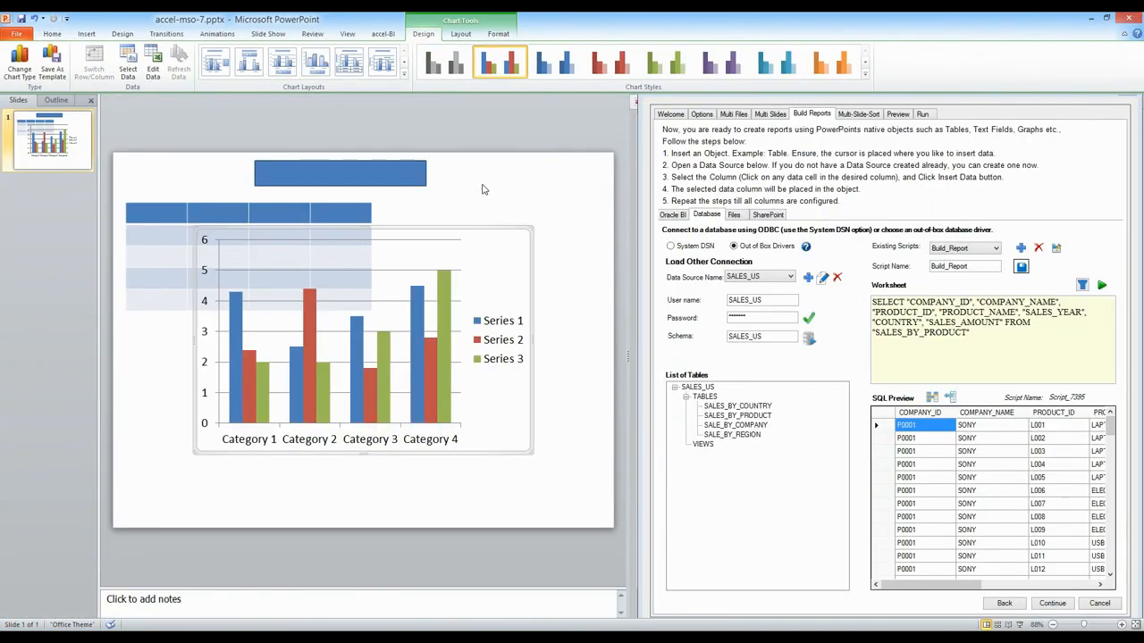
pyautogui.moveTo(531, 229); pyautogui.dragTo(381, 331)
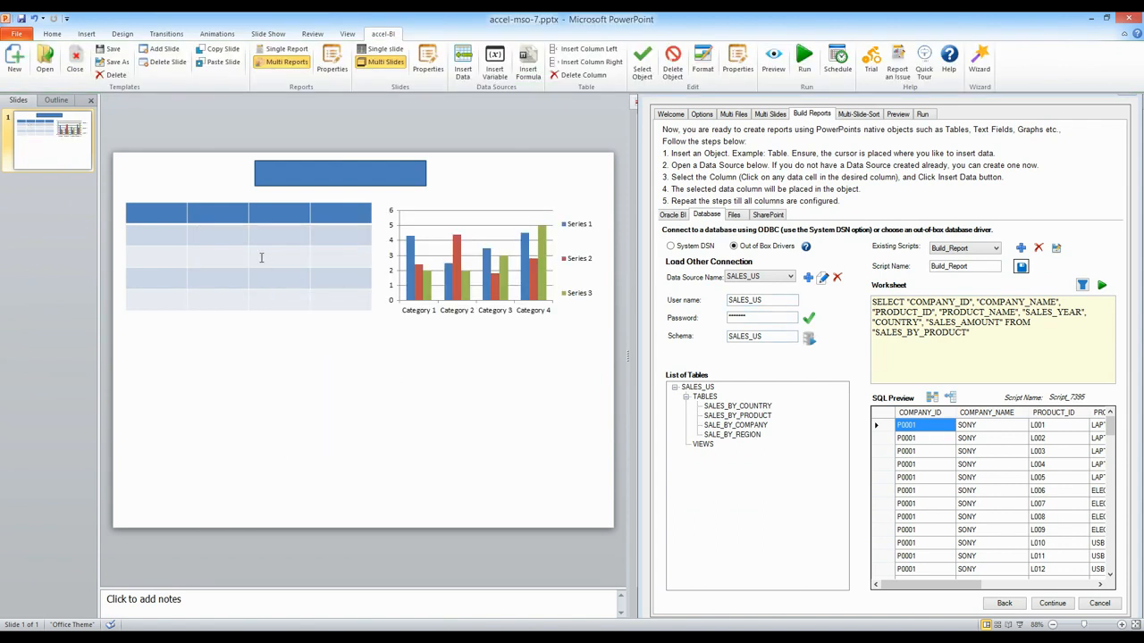
# Step: Insert the PRODUCT_NAME data column into the table's first header cell
pyautogui.click(129, 211)
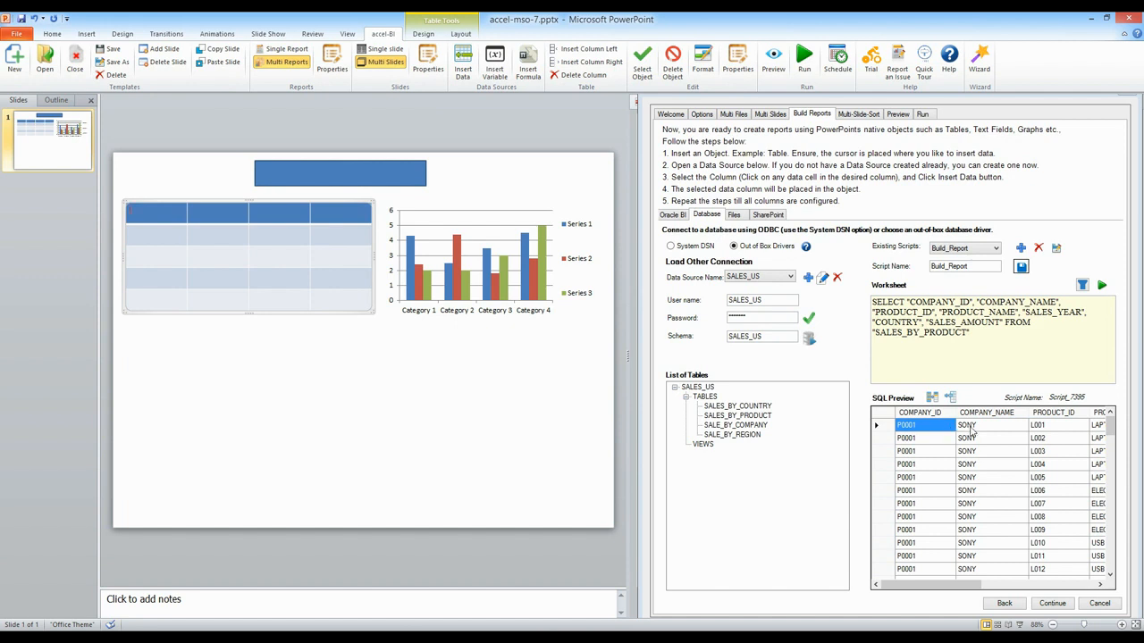
pyautogui.click(931, 397)
pyautogui.moveTo(974, 587); pyautogui.dragTo(1033, 588)
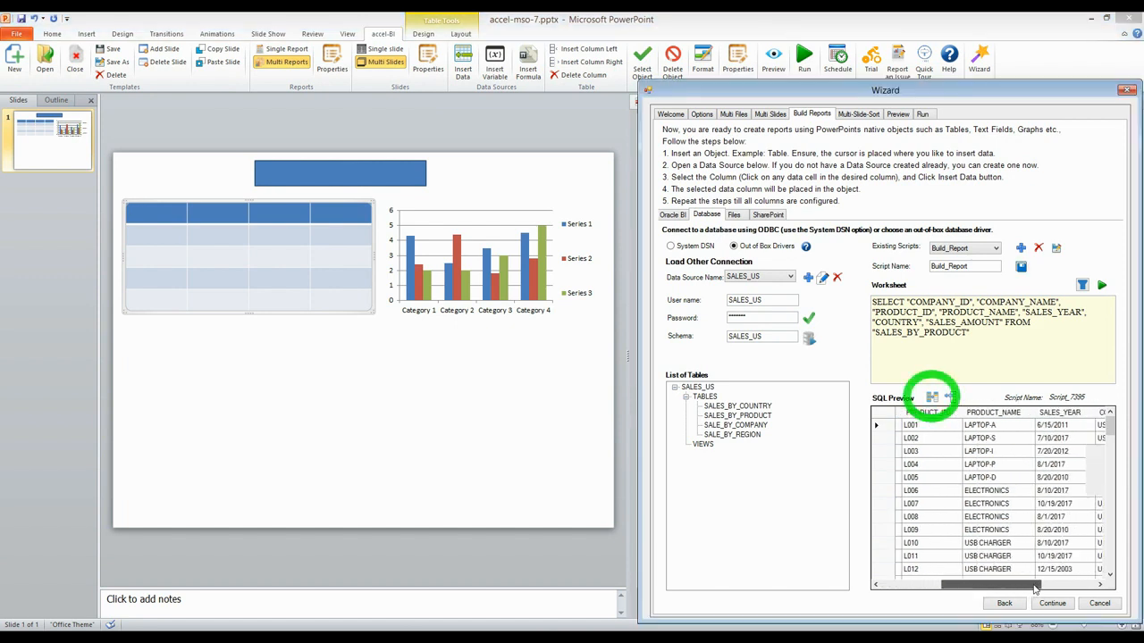
pyautogui.click(152, 221)
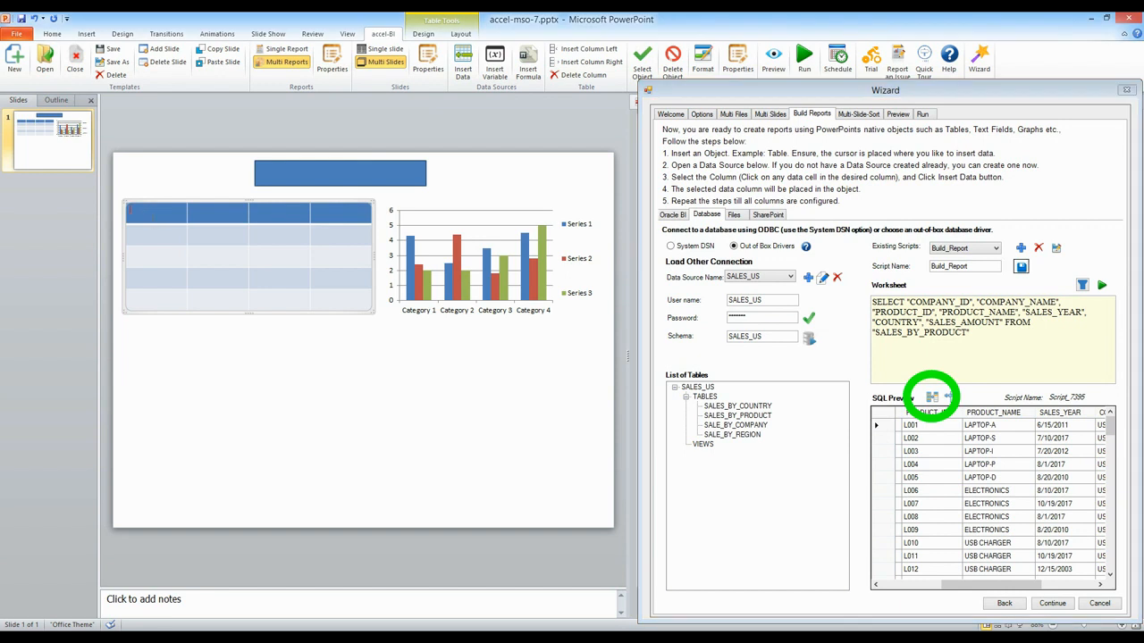
pyautogui.click(995, 425)
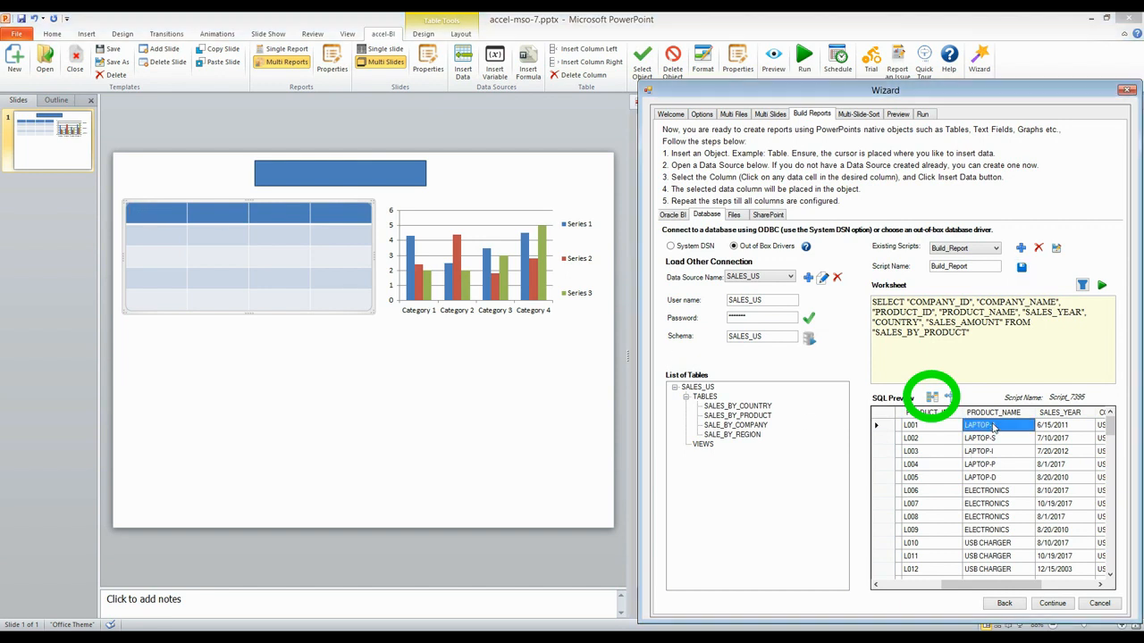
pyautogui.click(931, 398)
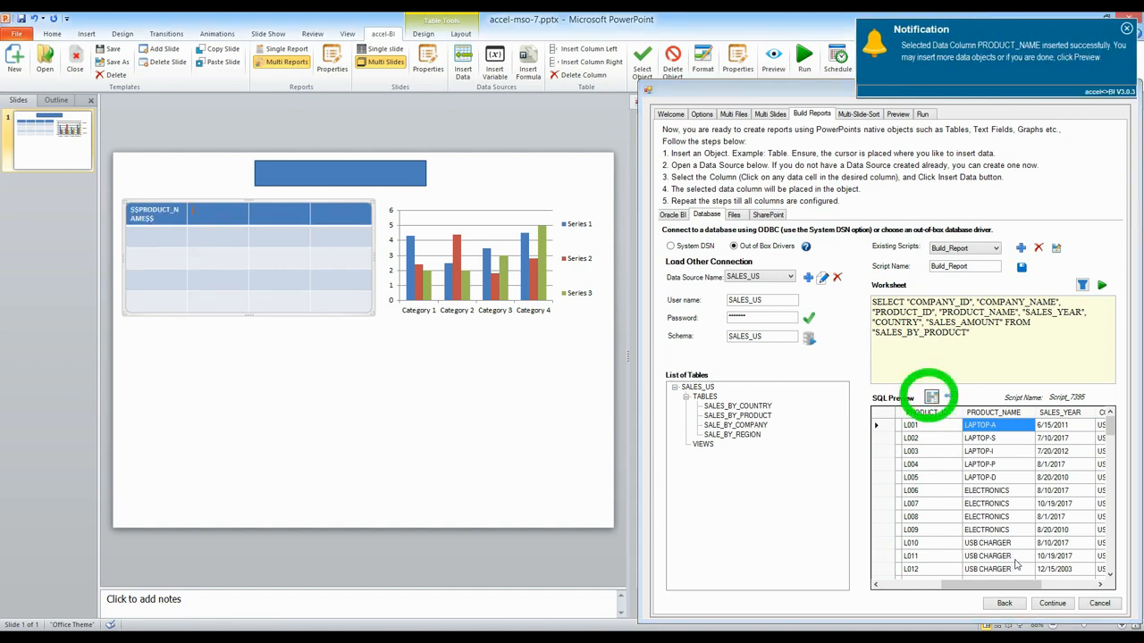
# Step: Insert the SALES_YEAR and COUNTRY data columns into the table's second and third header cells
pyautogui.click(1054, 426)
pyautogui.click(932, 399)
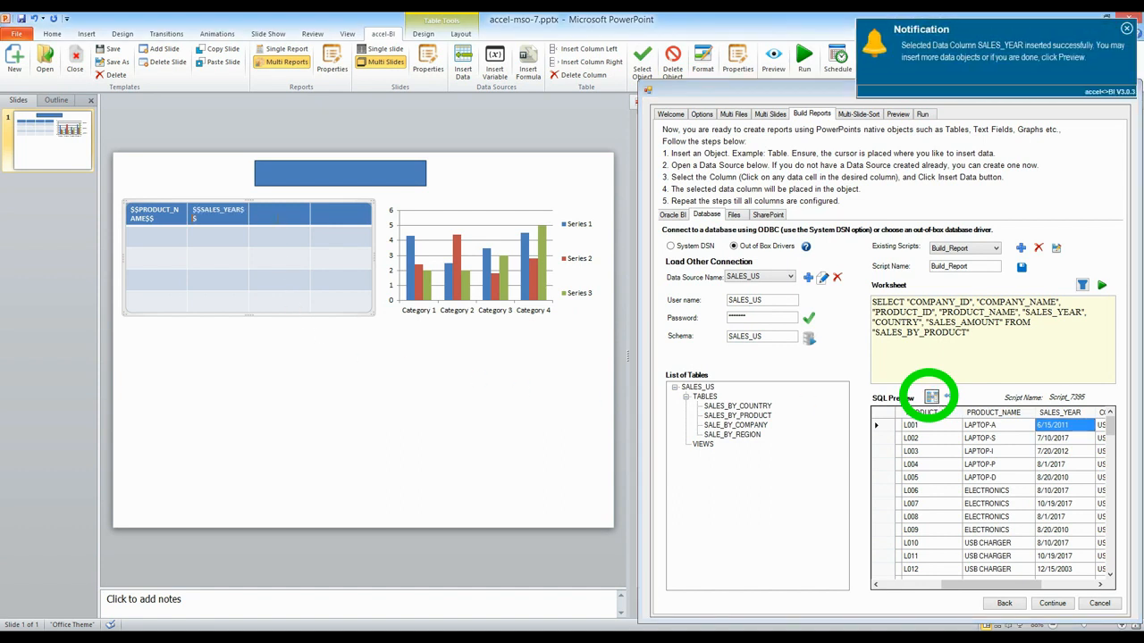
pyautogui.moveTo(991, 585); pyautogui.dragTo(1041, 586)
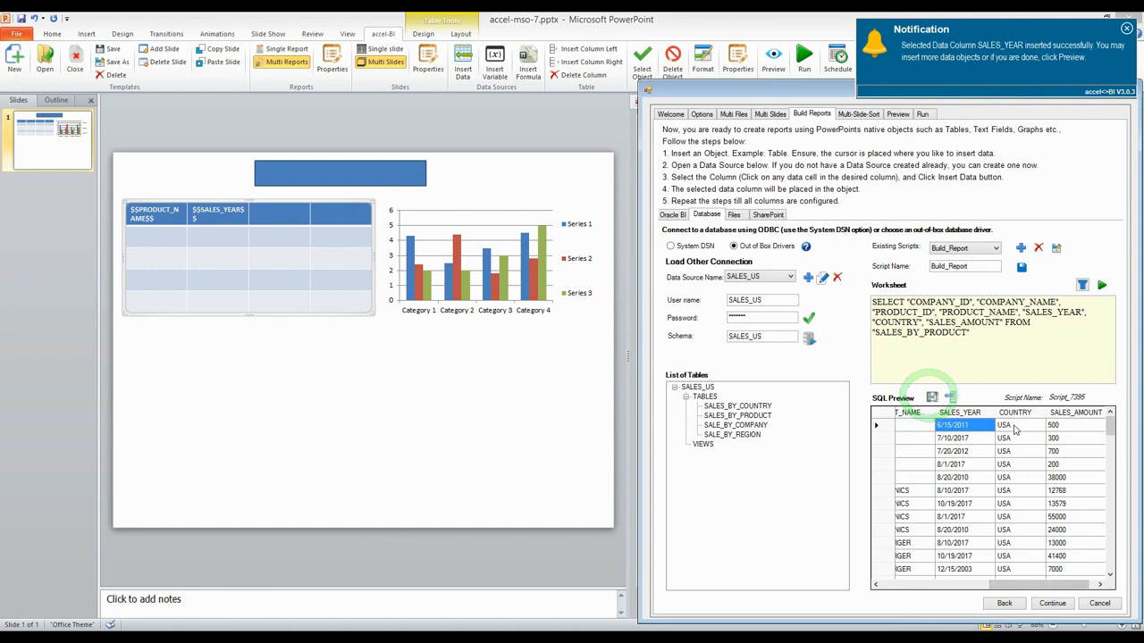
pyautogui.click(1017, 426)
pyautogui.click(287, 216)
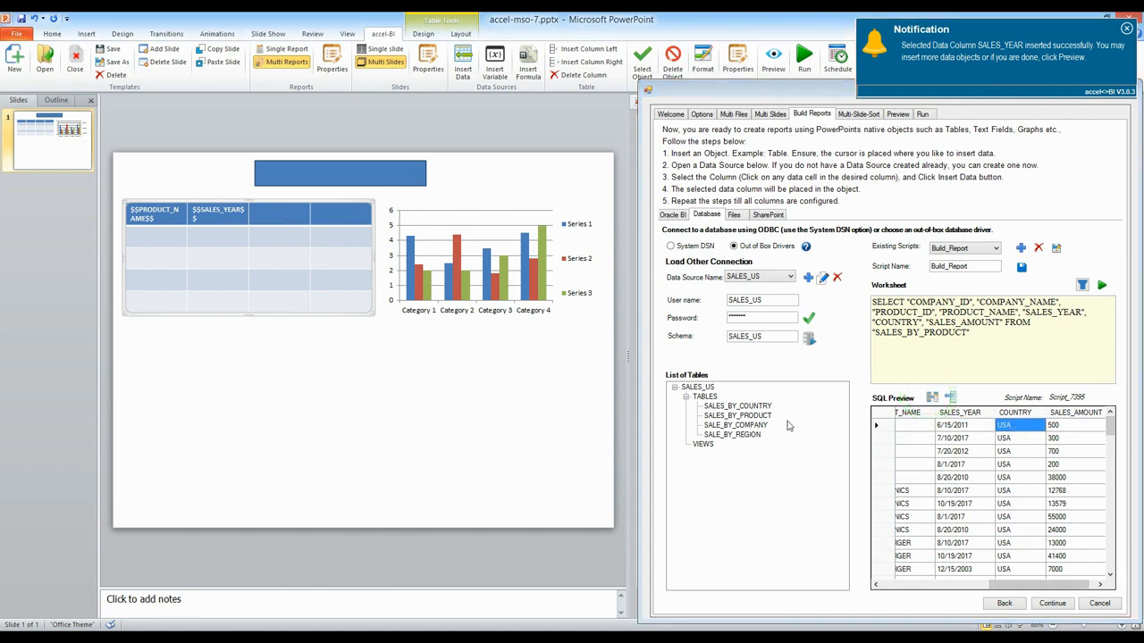
pyautogui.click(932, 397)
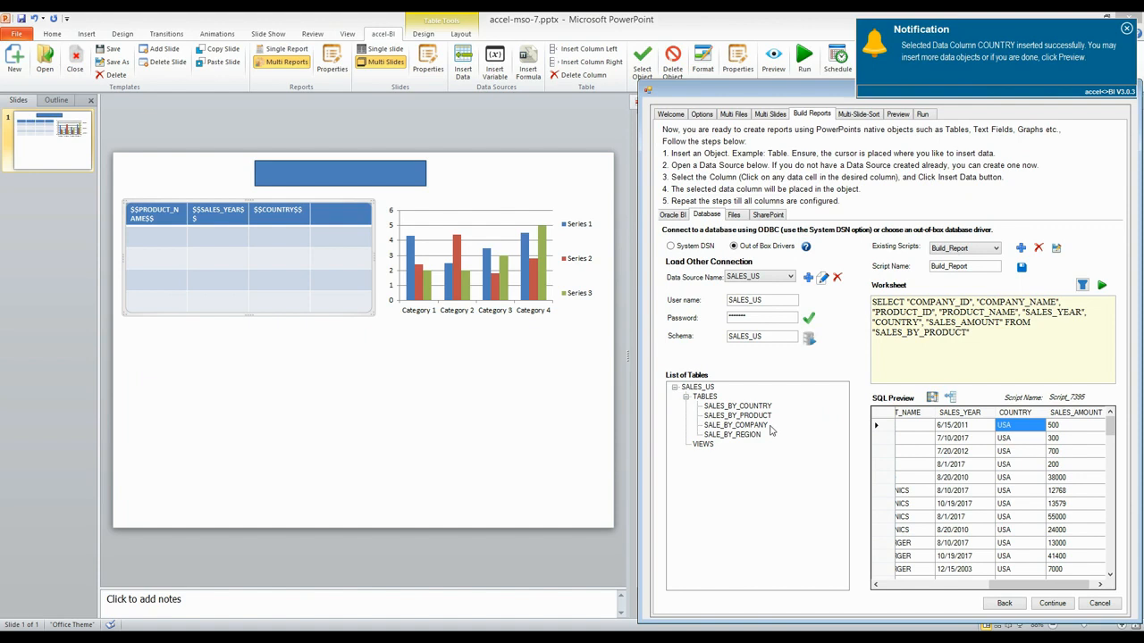
# Step: Insert the SALES_AMOUNT data column into the table's fourth header cell
pyautogui.click(330, 213)
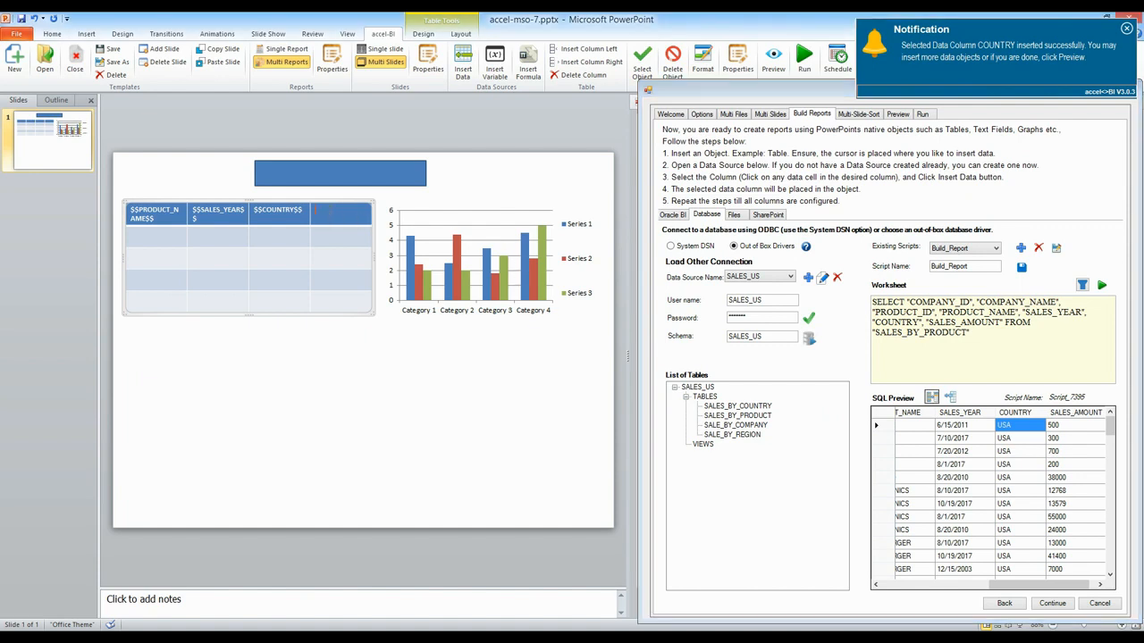
pyautogui.click(1068, 428)
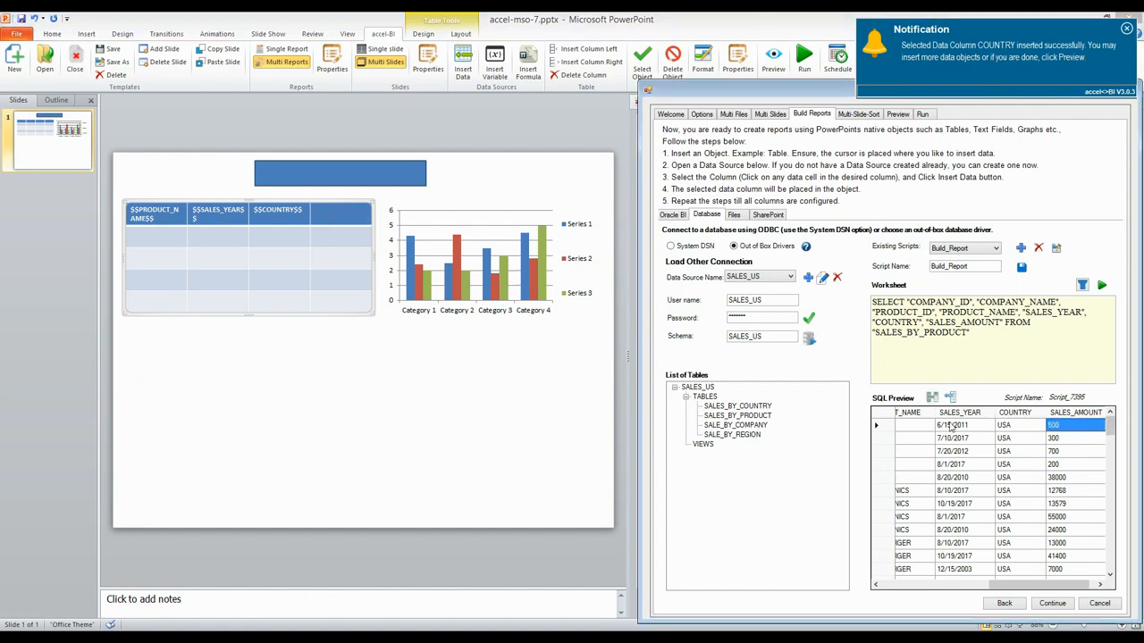
pyautogui.click(932, 397)
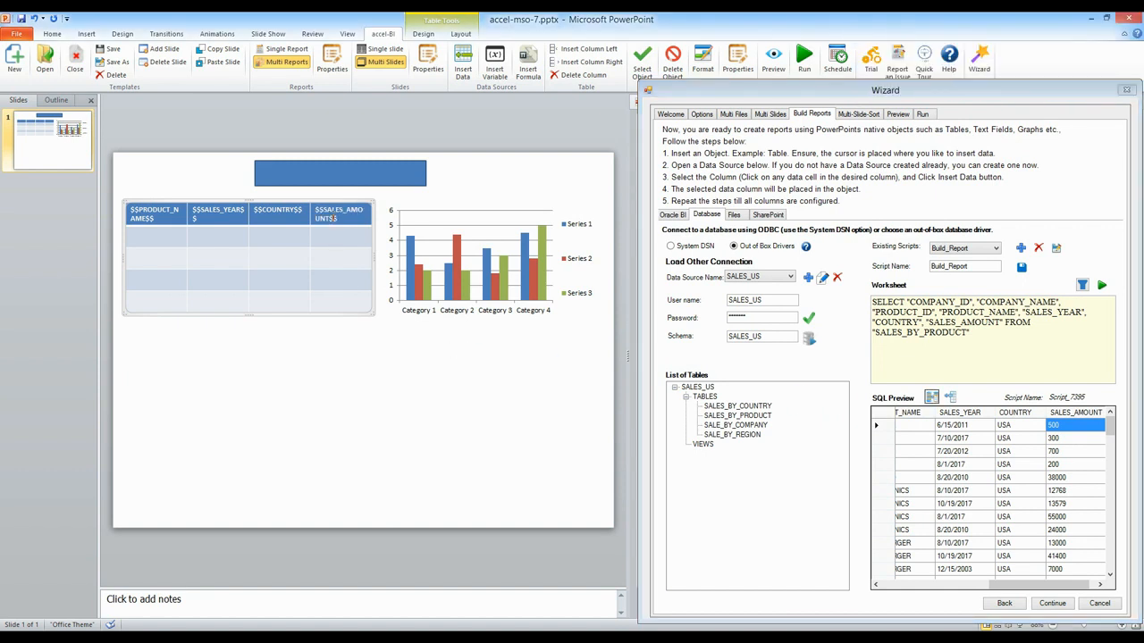
# Step: Continue to multi-slide sorting and set the number of columns to 1
pyautogui.click(1053, 604)
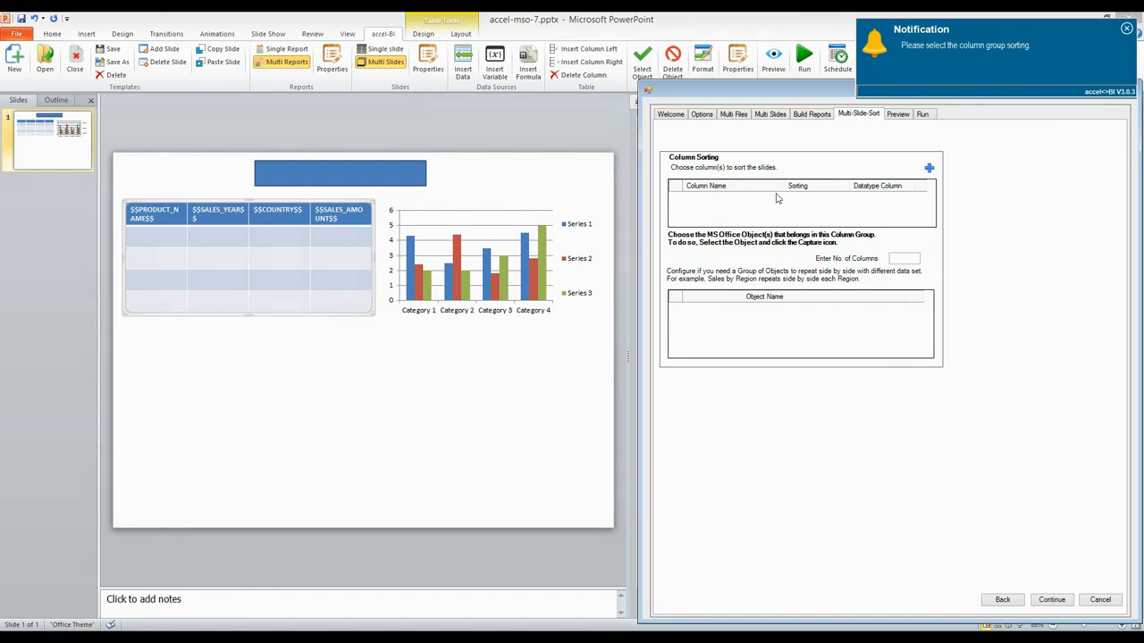
pyautogui.click(898, 260)
pyautogui.write('1')
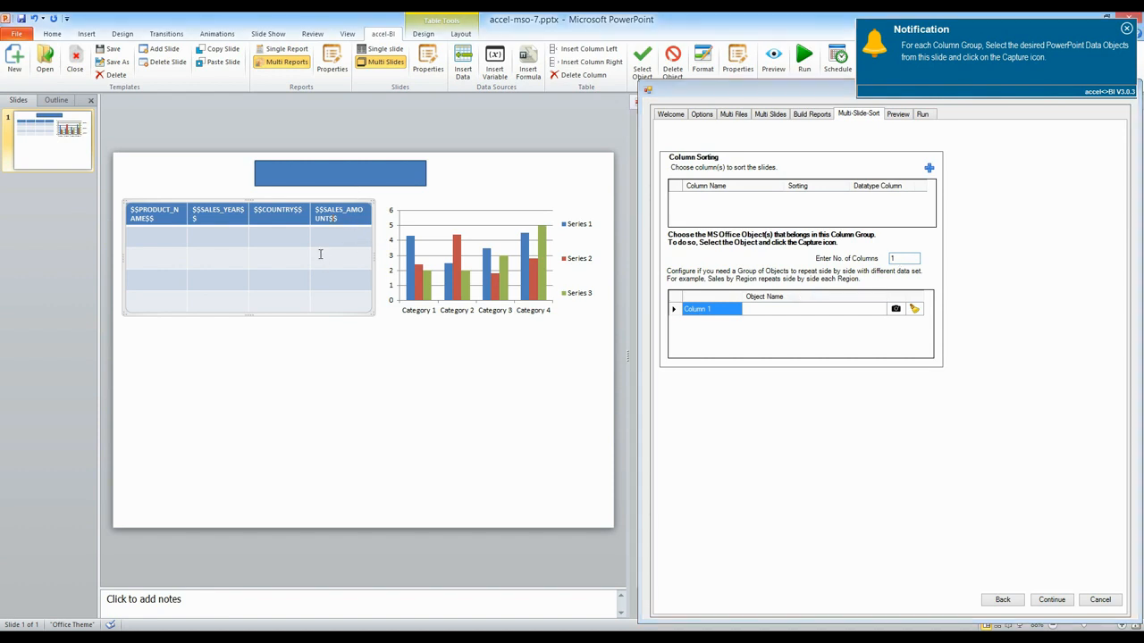
# Step: Select the table, rectangle and chart together and capture them as Column 1's objects
pyautogui.click(366, 307)
pyautogui.click(391, 182)
pyautogui.keyDown('shift'); pyautogui.click(447, 296); pyautogui.keyUp('shift')
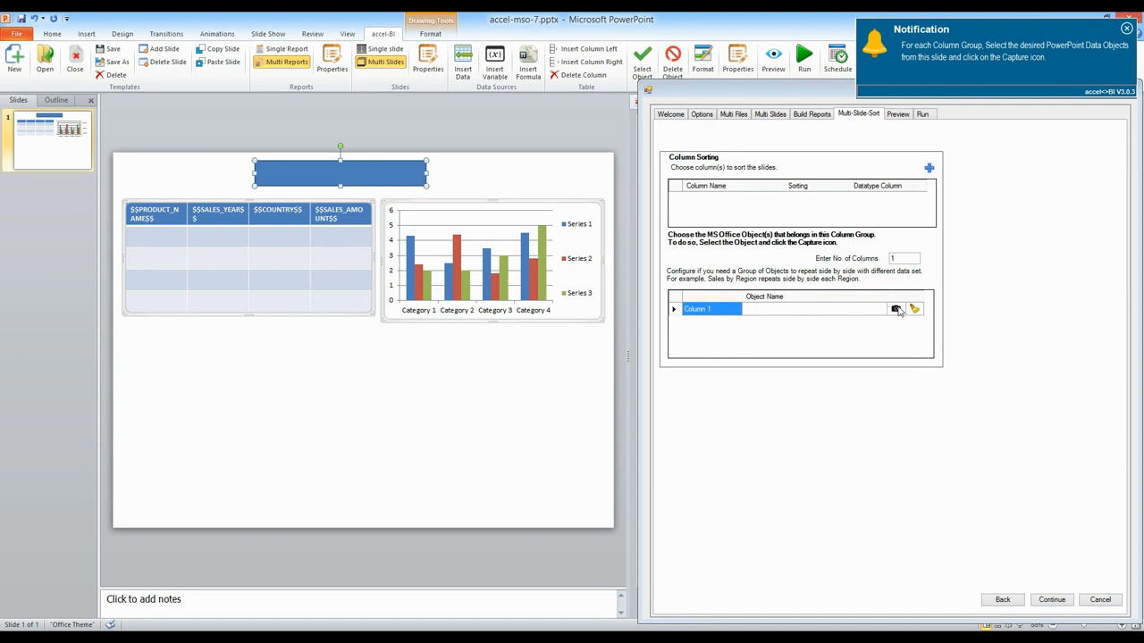
pyautogui.click(895, 309)
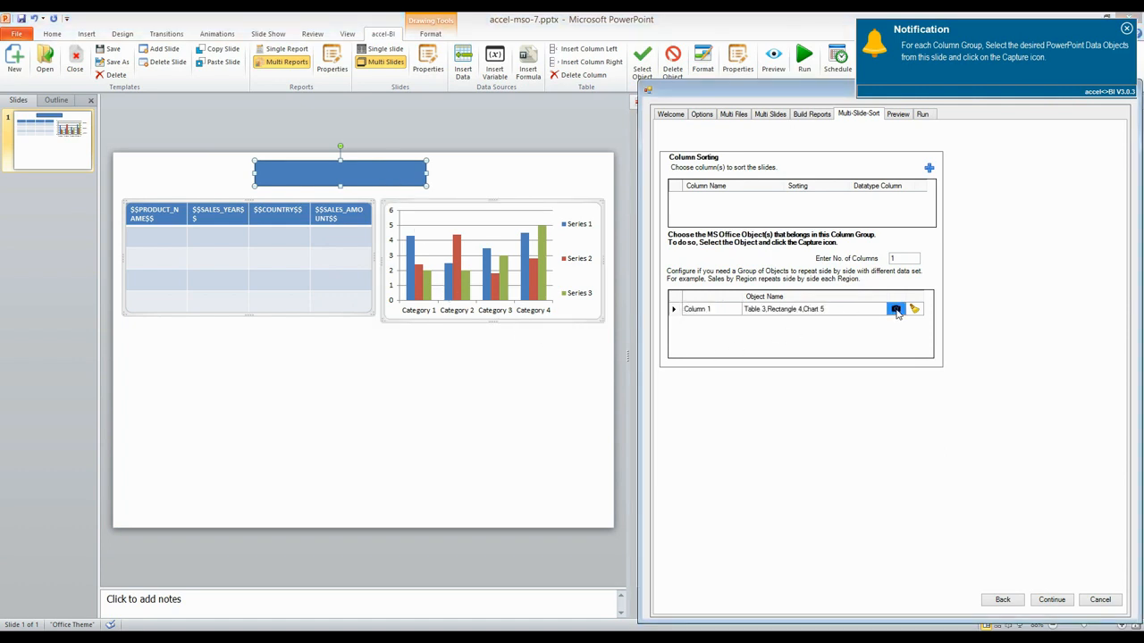
# Step: Continue to the Preview page and launch the report preview
pyautogui.click(1053, 600)
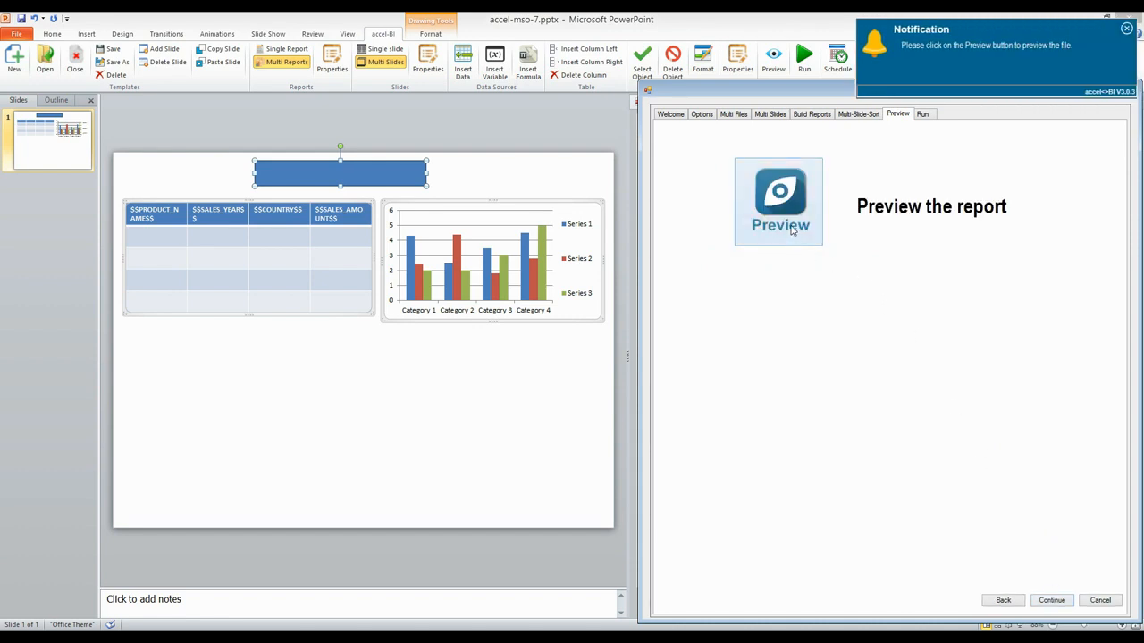
pyautogui.click(791, 230)
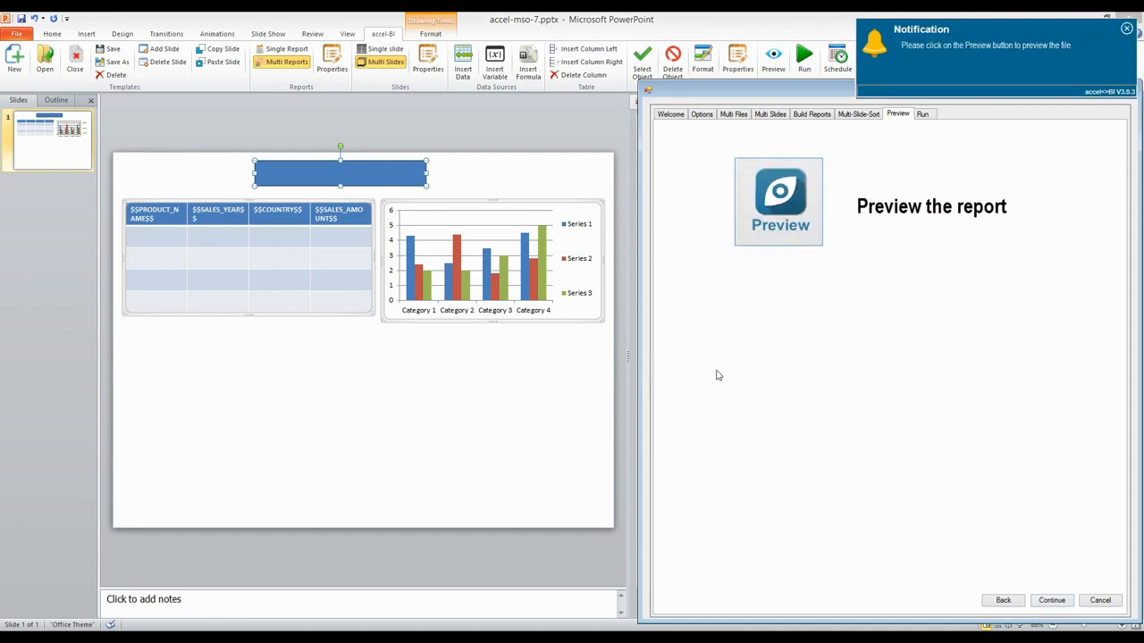
# Step: Insert the COMPANY_NAME variable into the selected title rectangle
pyautogui.click(495, 64)
pyautogui.moveTo(546, 195); pyautogui.dragTo(670, 96)
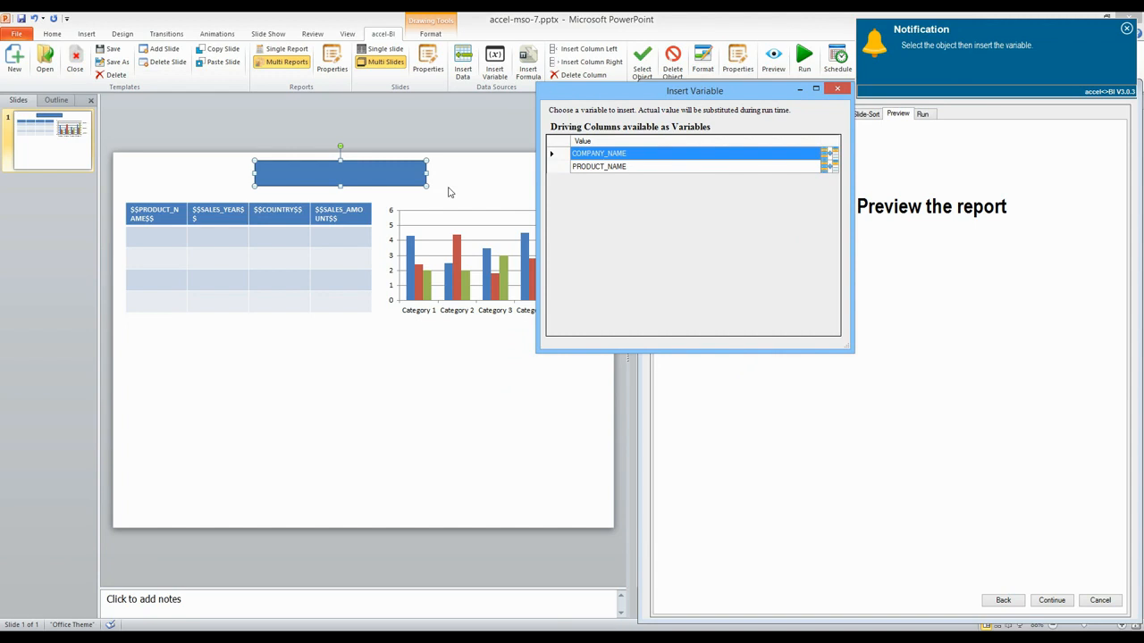
pyautogui.click(835, 156)
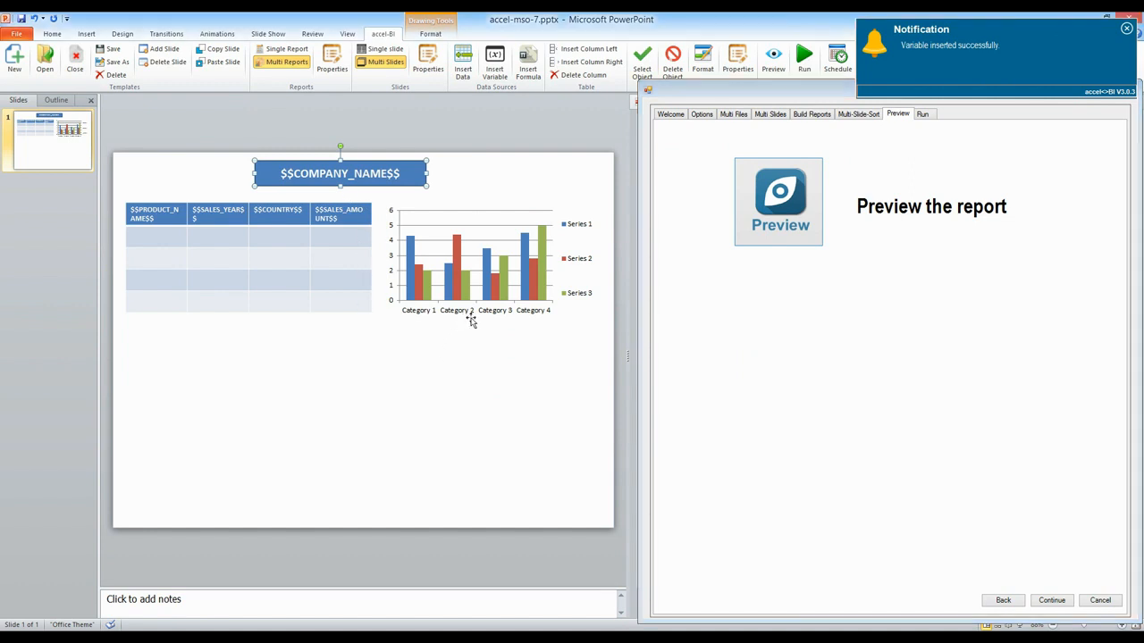
# Step: Map the chart's X axis to table cells A1:A3 and its Y axis to D1:D3, then save the chart properties
pyautogui.click(562, 314)
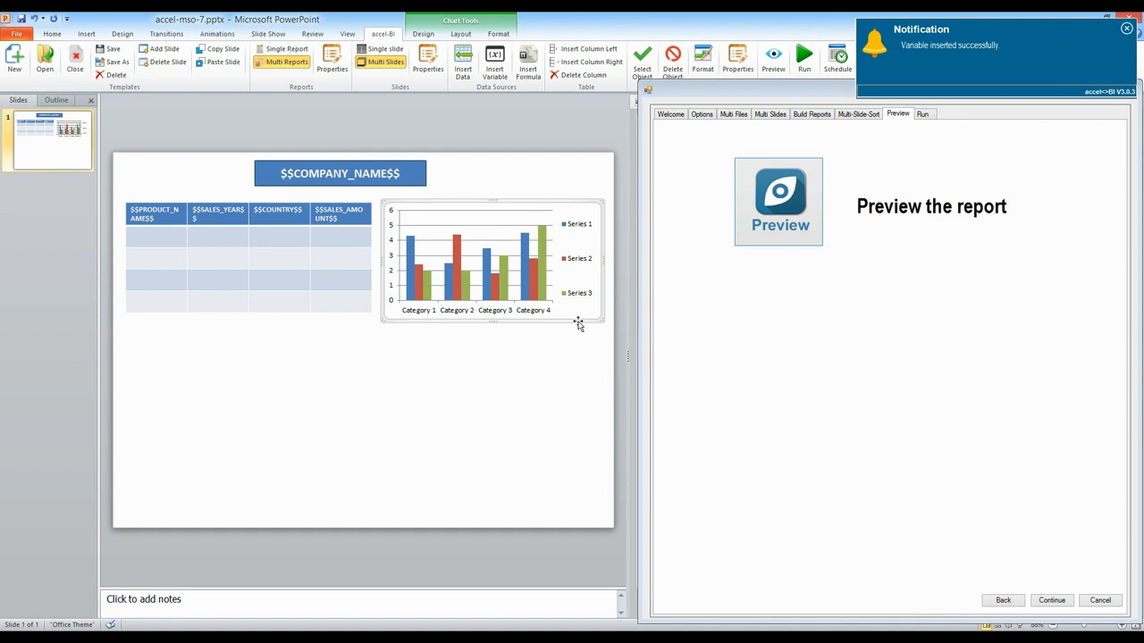
pyautogui.click(737, 59)
pyautogui.moveTo(157, 235); pyautogui.dragTo(159, 278)
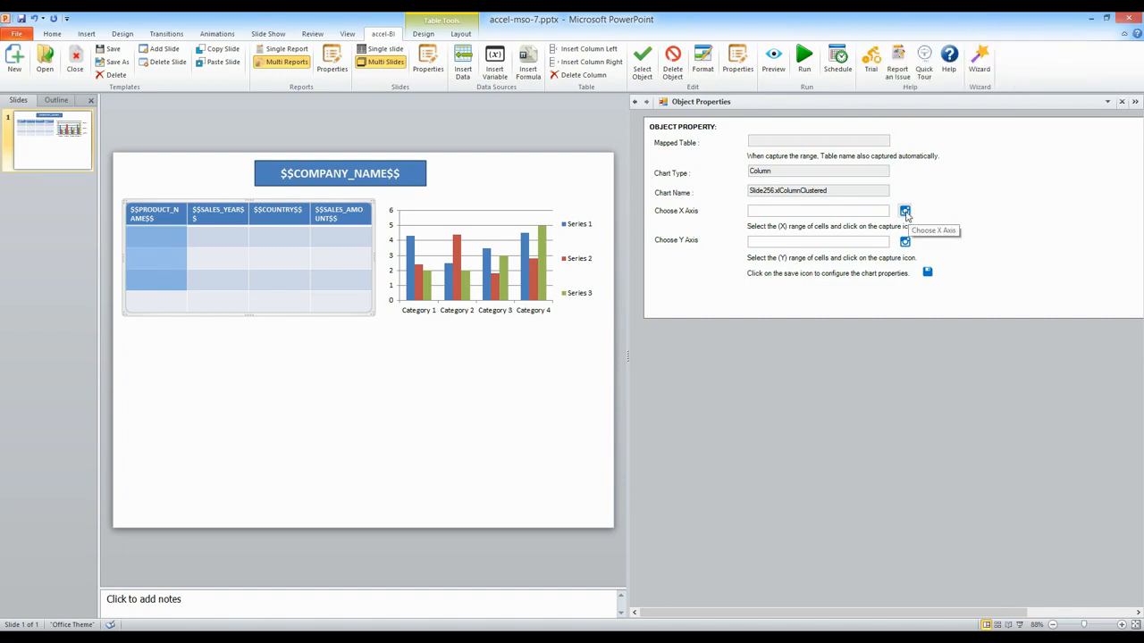
pyautogui.click(905, 211)
pyautogui.moveTo(339, 234); pyautogui.dragTo(336, 274)
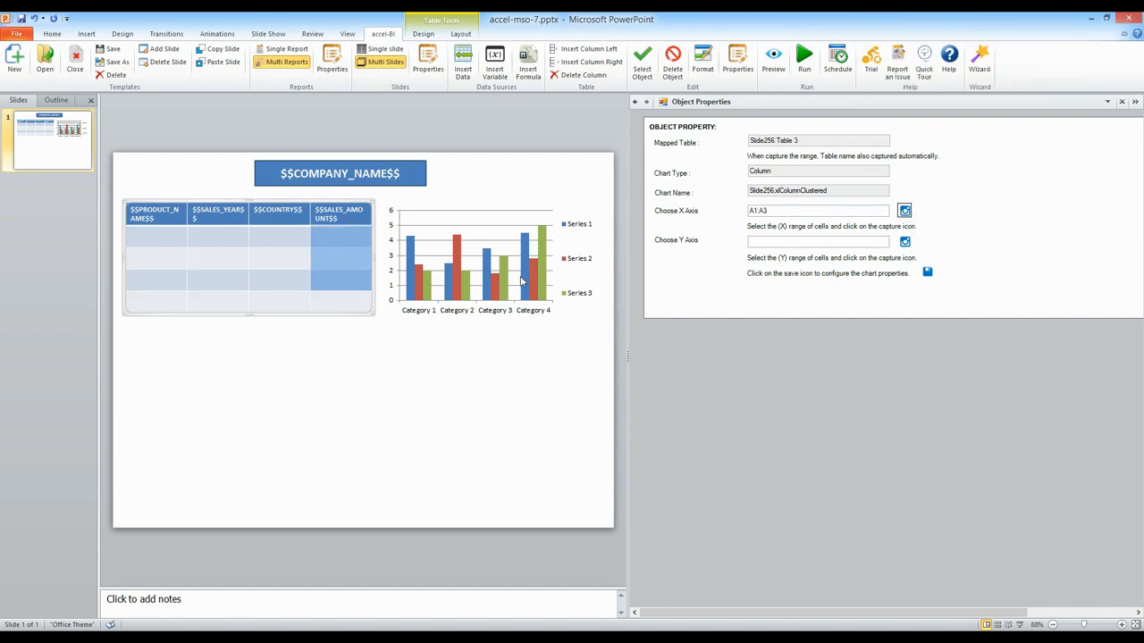
pyautogui.click(904, 241)
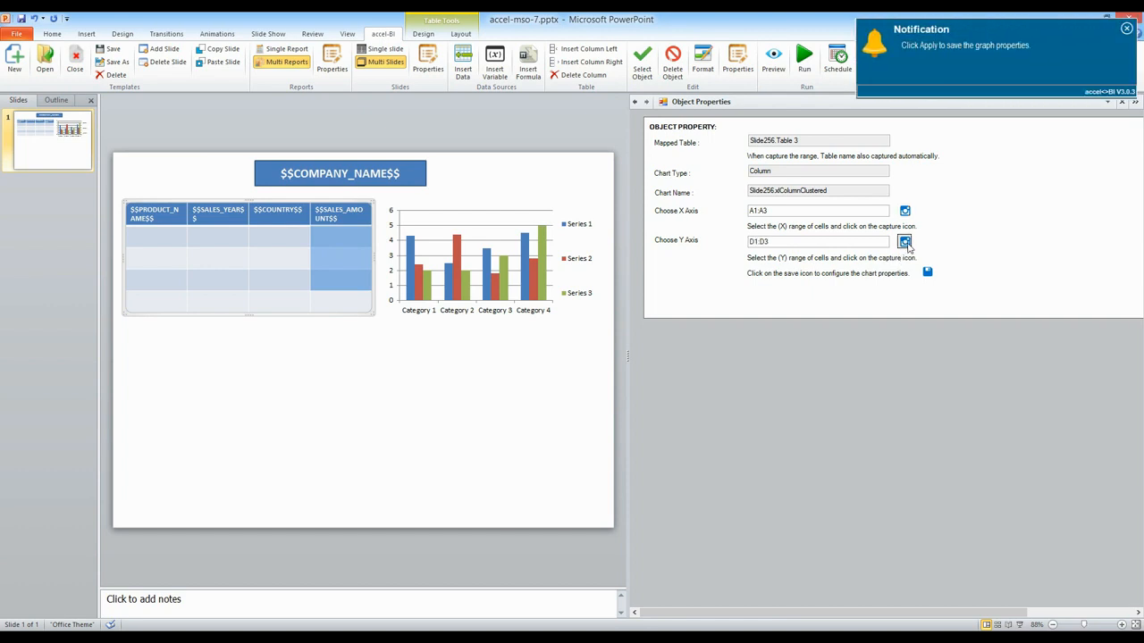
pyautogui.click(498, 318)
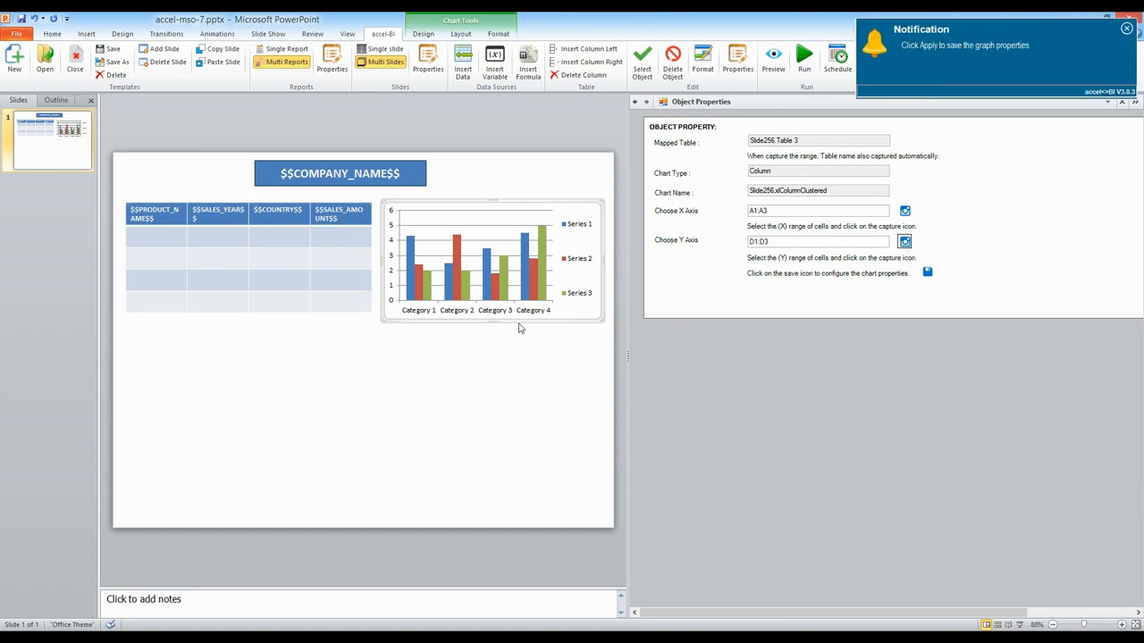
pyautogui.click(927, 273)
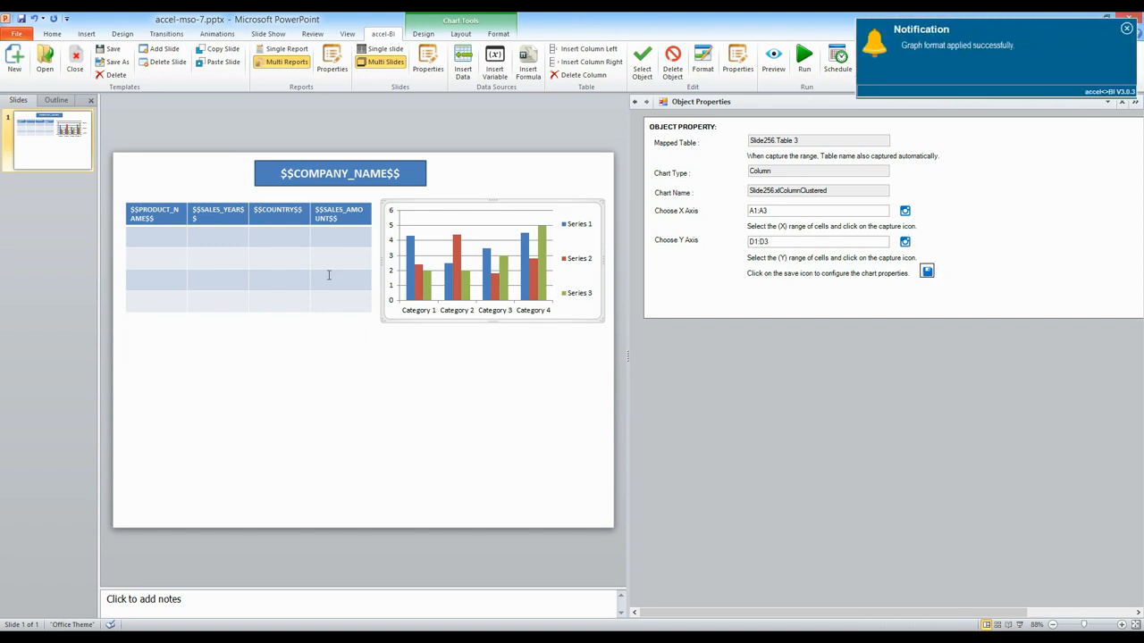
# Step: Add a Sum formula over D1:D3 into the last cell of the SALES_AMOUNT column
pyautogui.moveTo(338, 237); pyautogui.dragTo(339, 291)
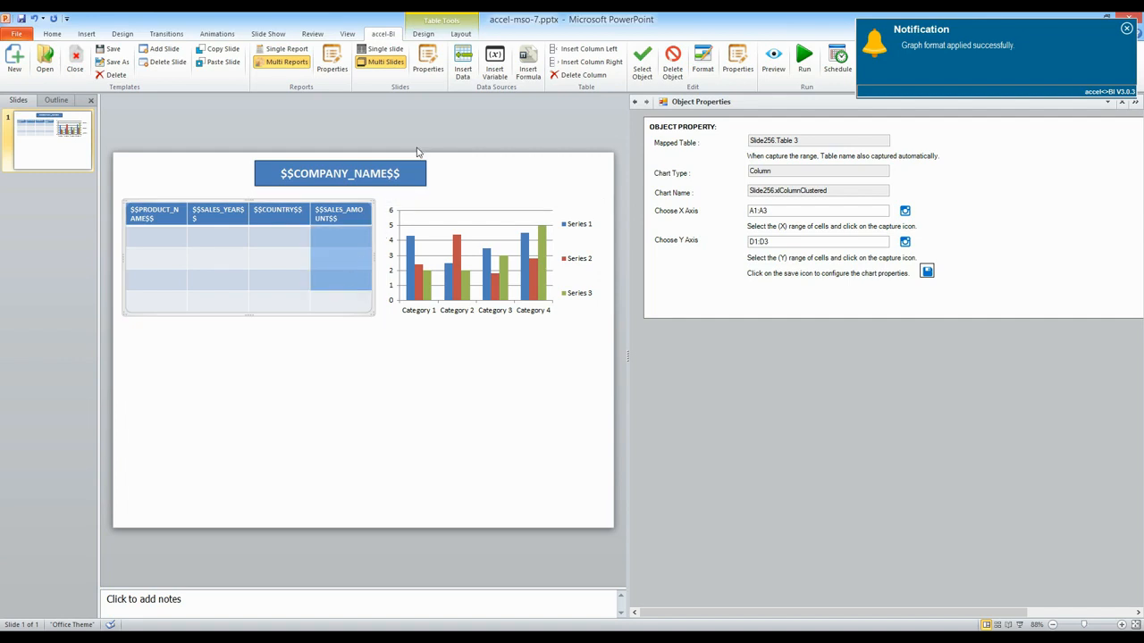
pyautogui.click(528, 69)
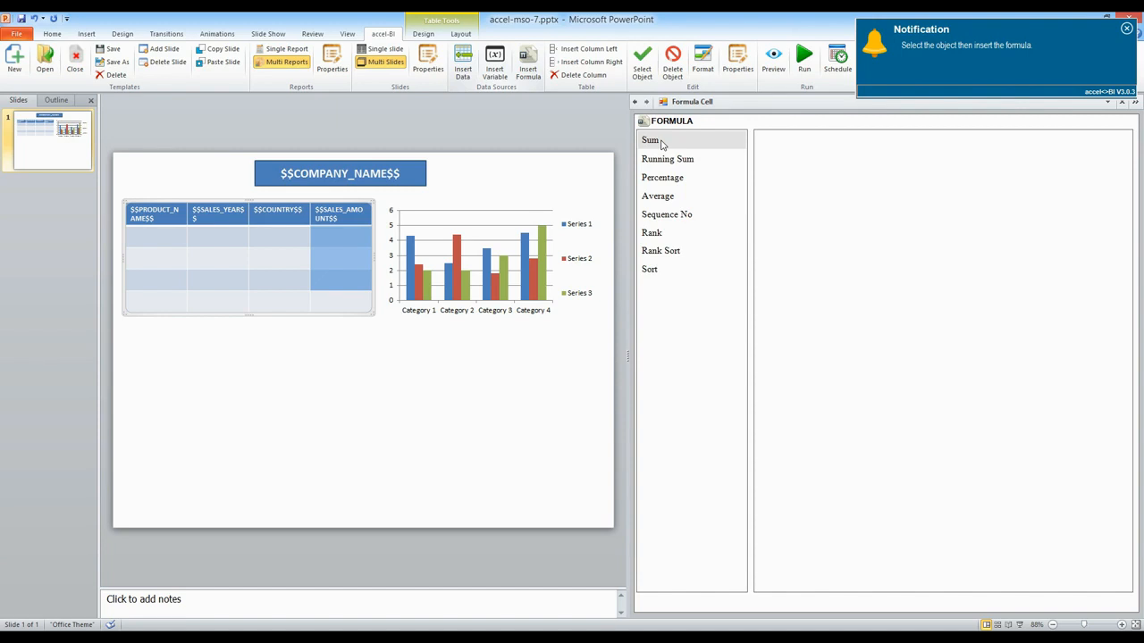
pyautogui.click(661, 141)
pyautogui.click(901, 245)
pyautogui.click(349, 301)
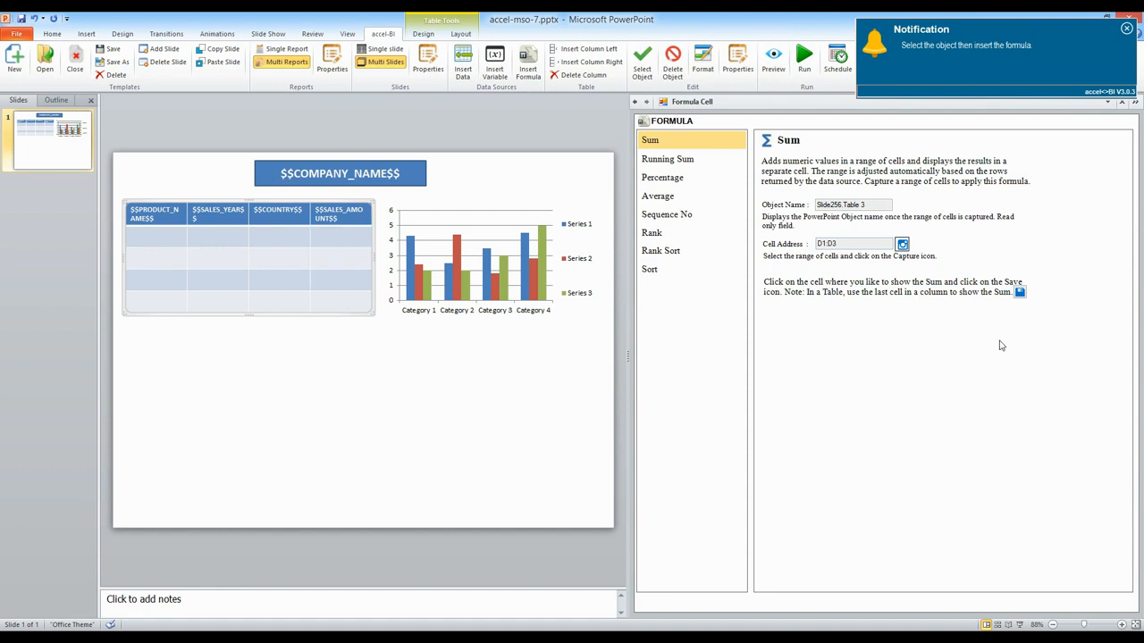
pyautogui.click(1019, 292)
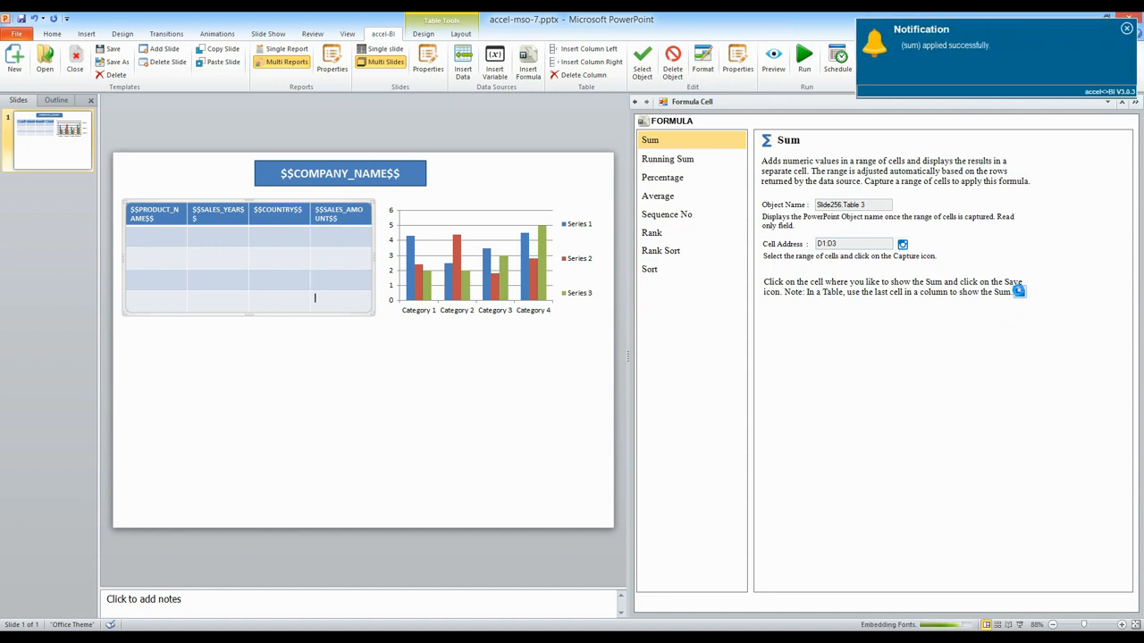
# Step: Apply Currency format with 2 decimal places and the $ symbol to the SALES_AMOUNT column
pyautogui.click(337, 237)
pyautogui.click(703, 60)
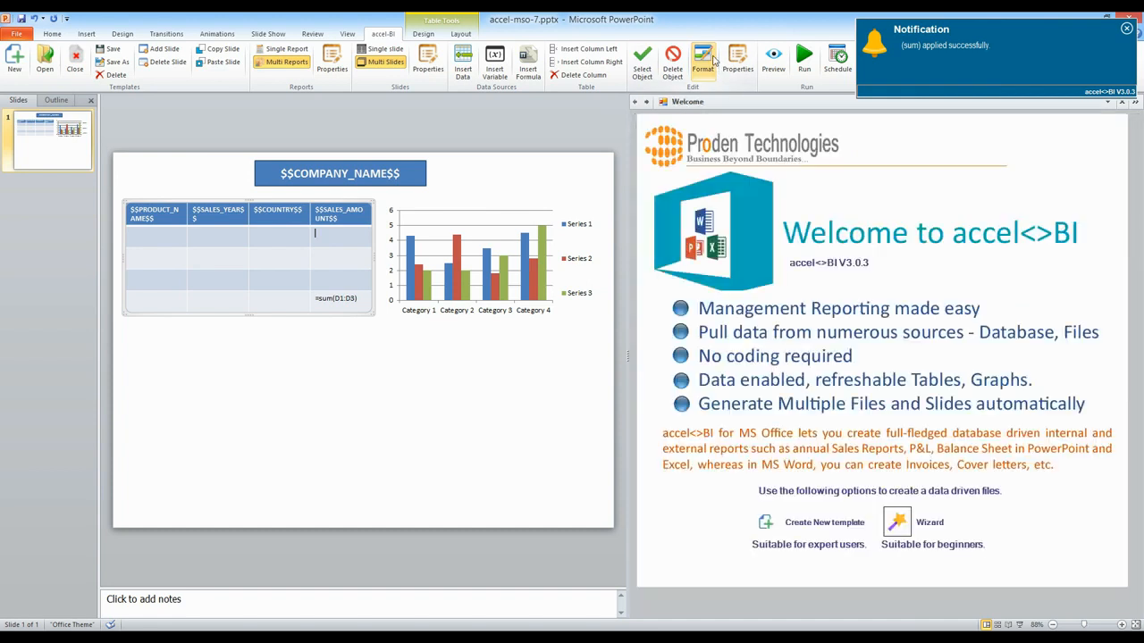
pyautogui.click(665, 212)
pyautogui.click(799, 200)
pyautogui.click(800, 200)
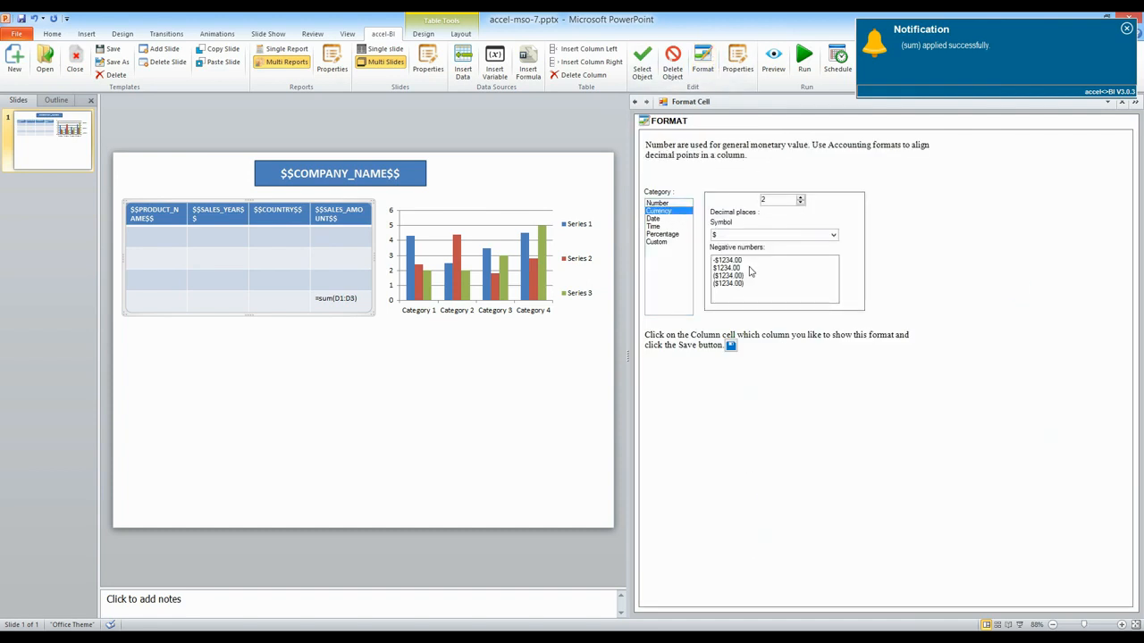
pyautogui.click(729, 237)
pyautogui.click(341, 239)
pyautogui.click(731, 346)
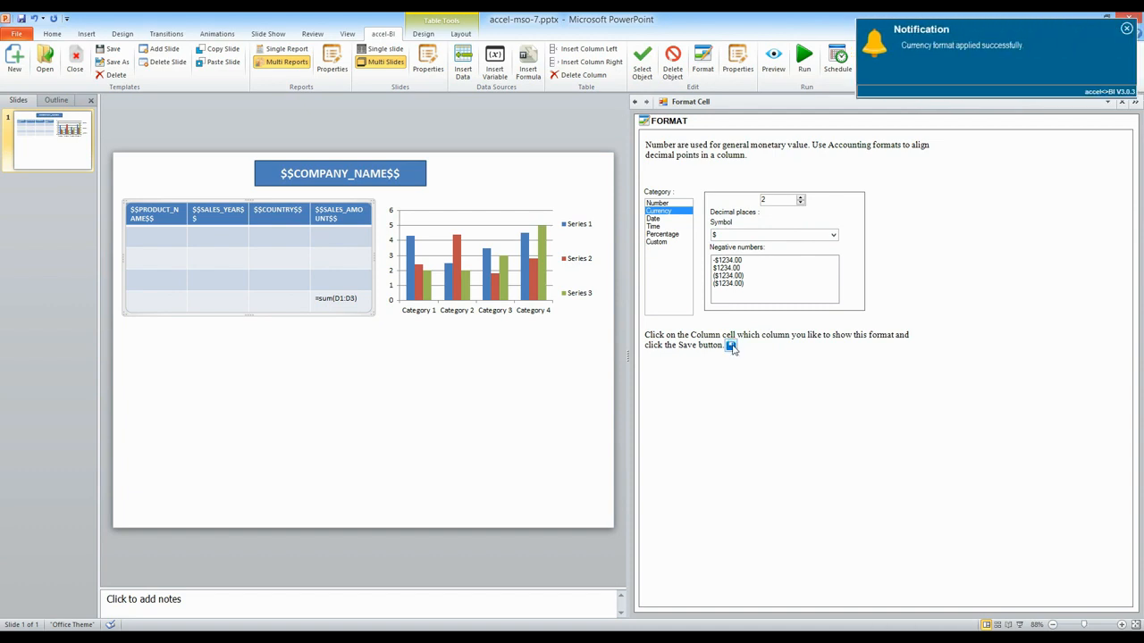
pyautogui.click(1125, 28)
pyautogui.click(446, 385)
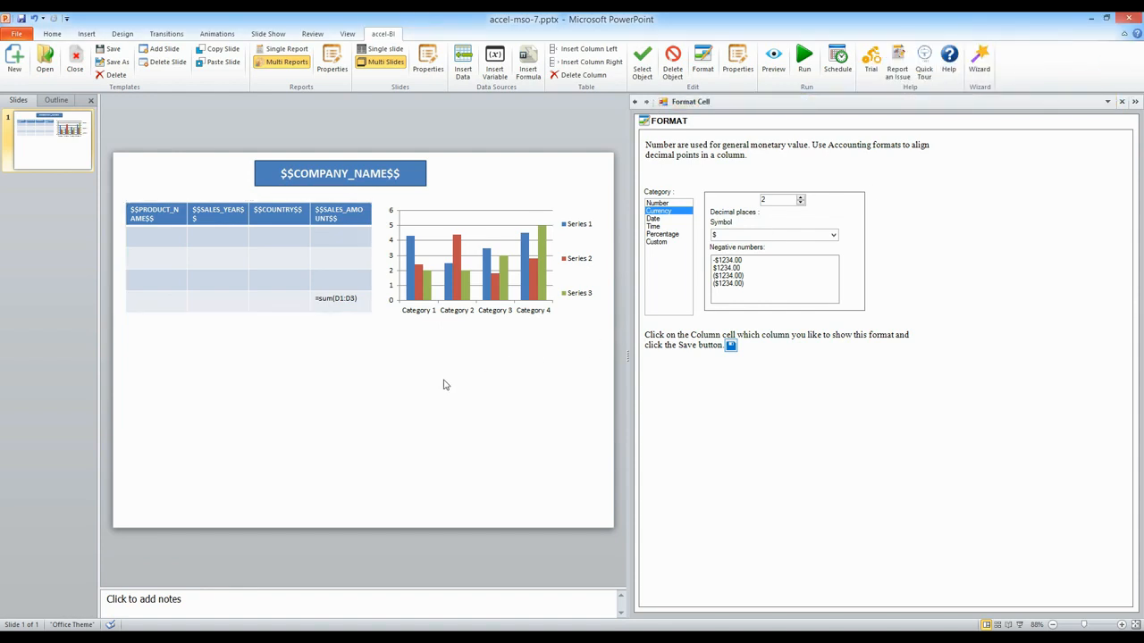
# Step: Run the report and open the generated LG output file
pyautogui.click(803, 60)
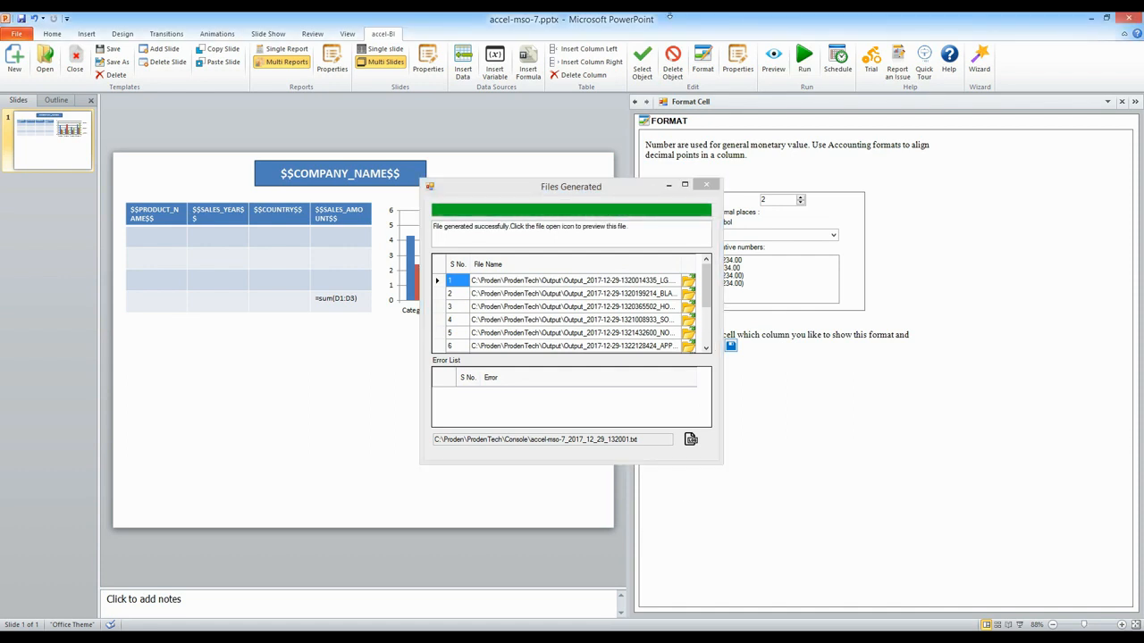
pyautogui.moveTo(588, 192); pyautogui.dragTo(407, 167)
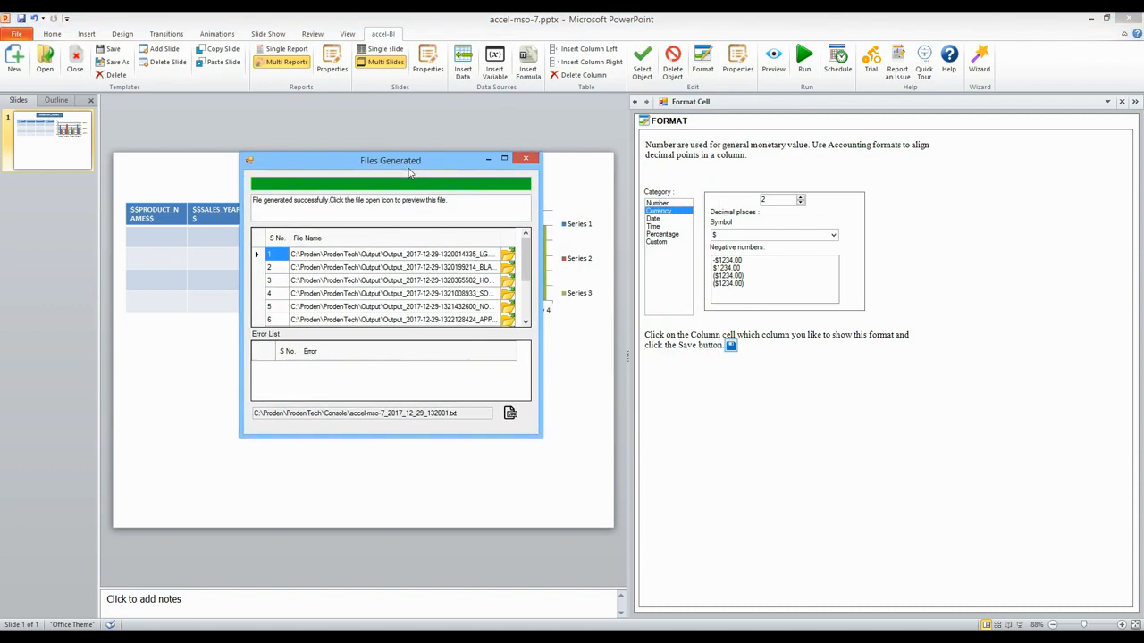
pyautogui.click(507, 255)
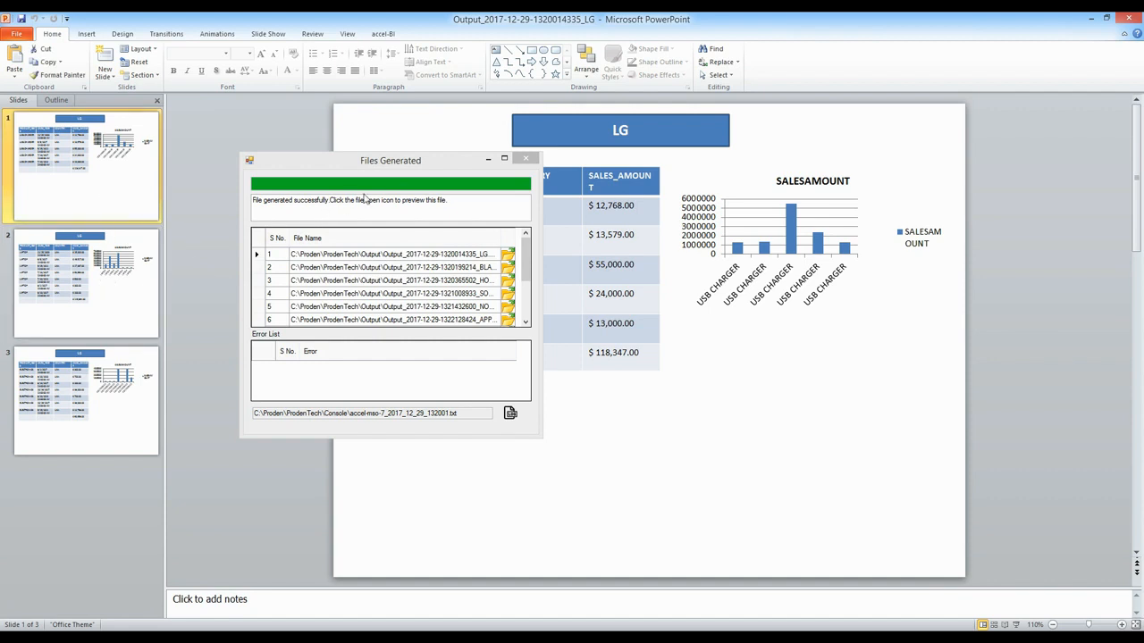
# Step: Review each product slide of the LG output file
pyautogui.moveTo(393, 168); pyautogui.dragTo(893, 409)
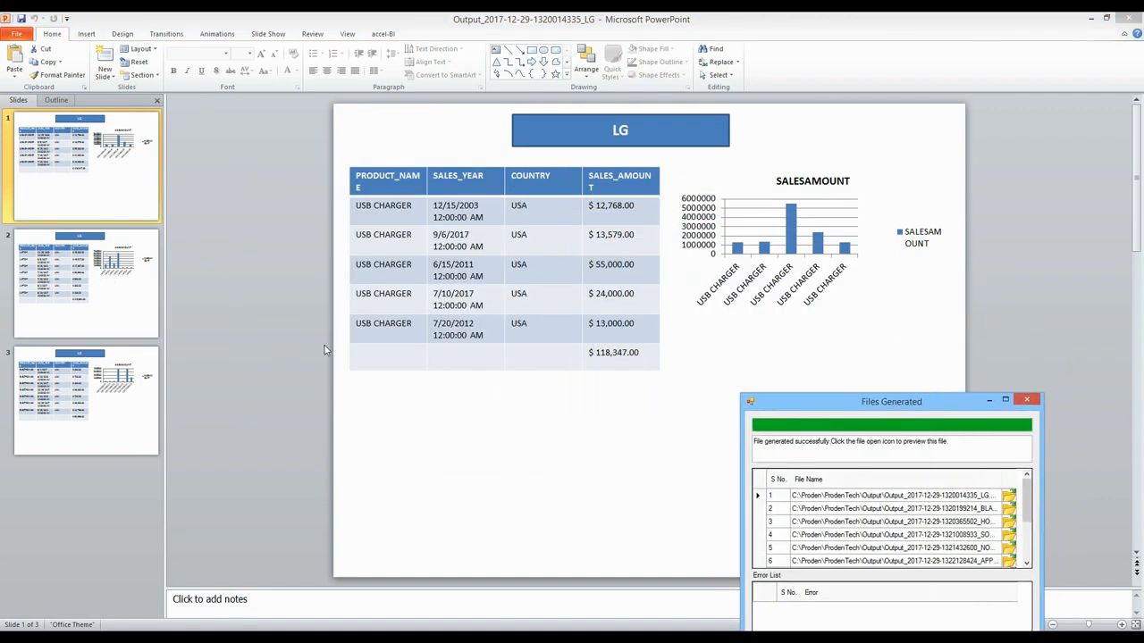
pyautogui.click(106, 191)
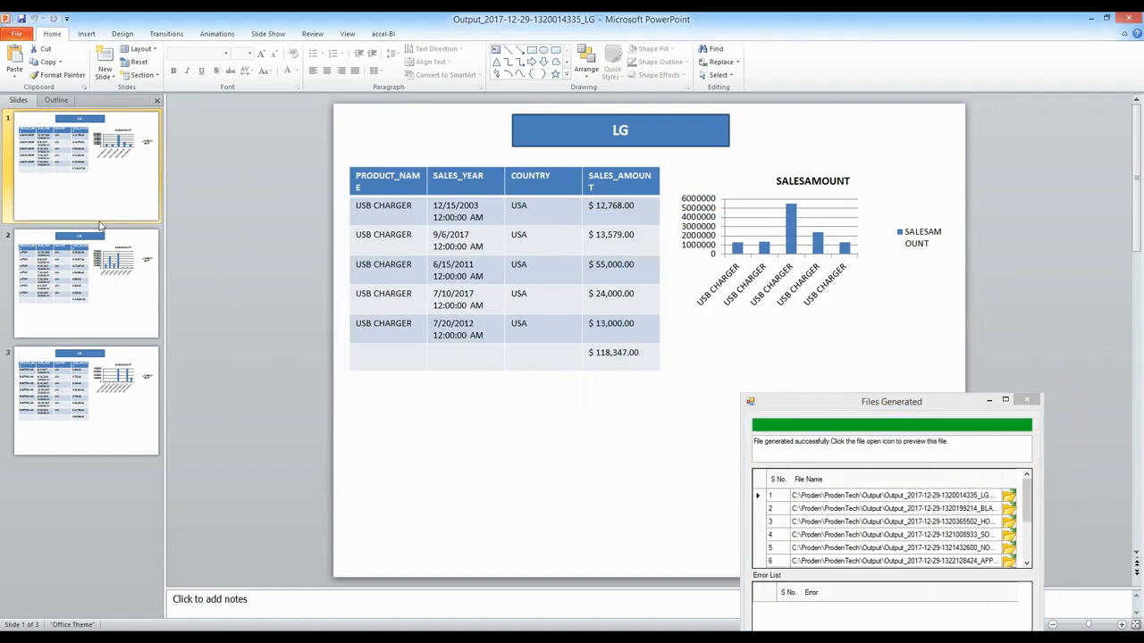
pyautogui.click(96, 295)
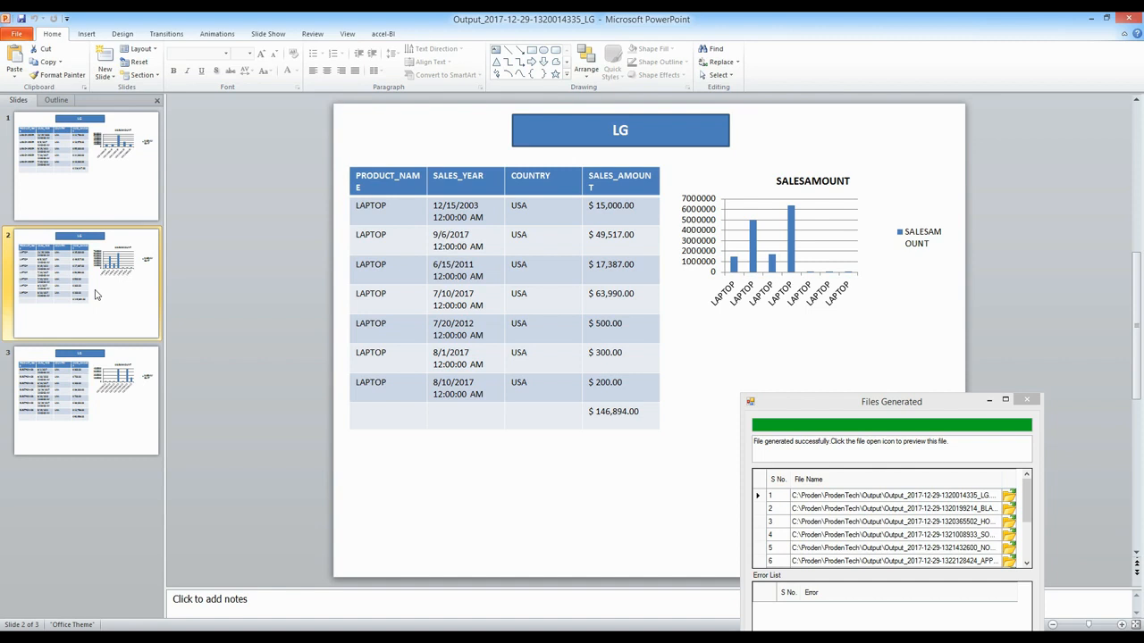
pyautogui.click(117, 376)
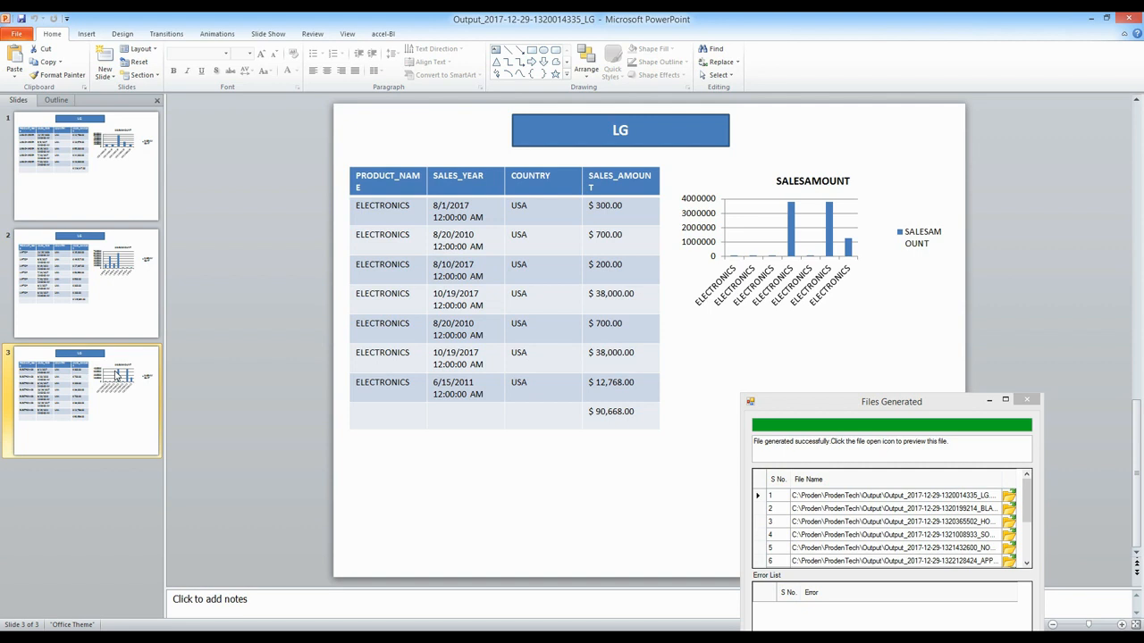
# Step: Open the BLACKBERRY output file and review its product slides
pyautogui.click(1008, 509)
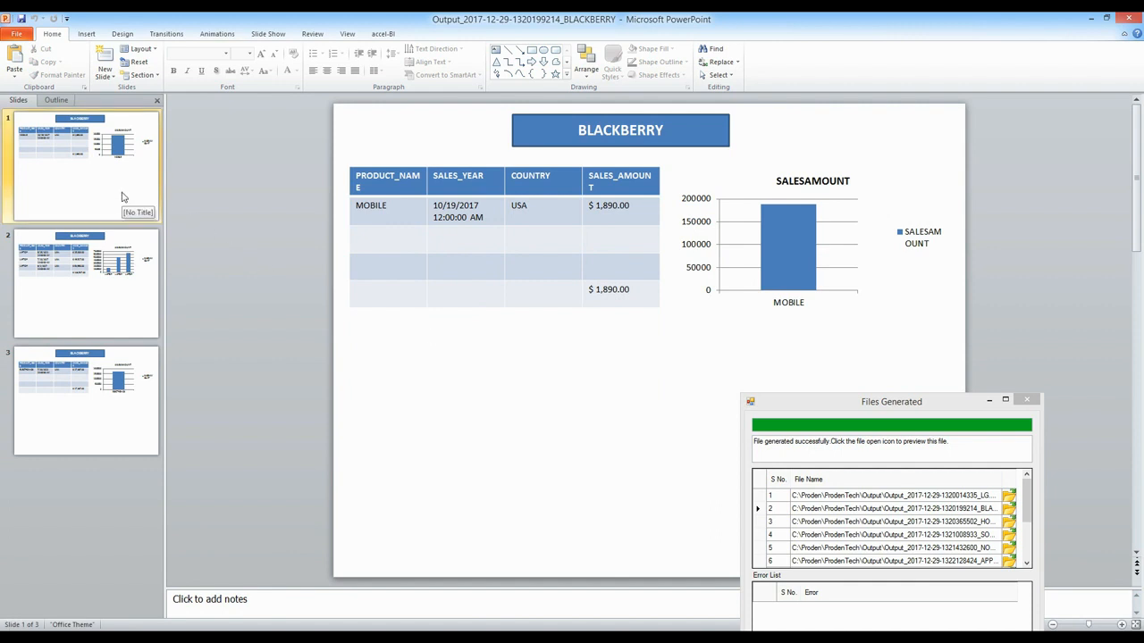
pyautogui.click(126, 249)
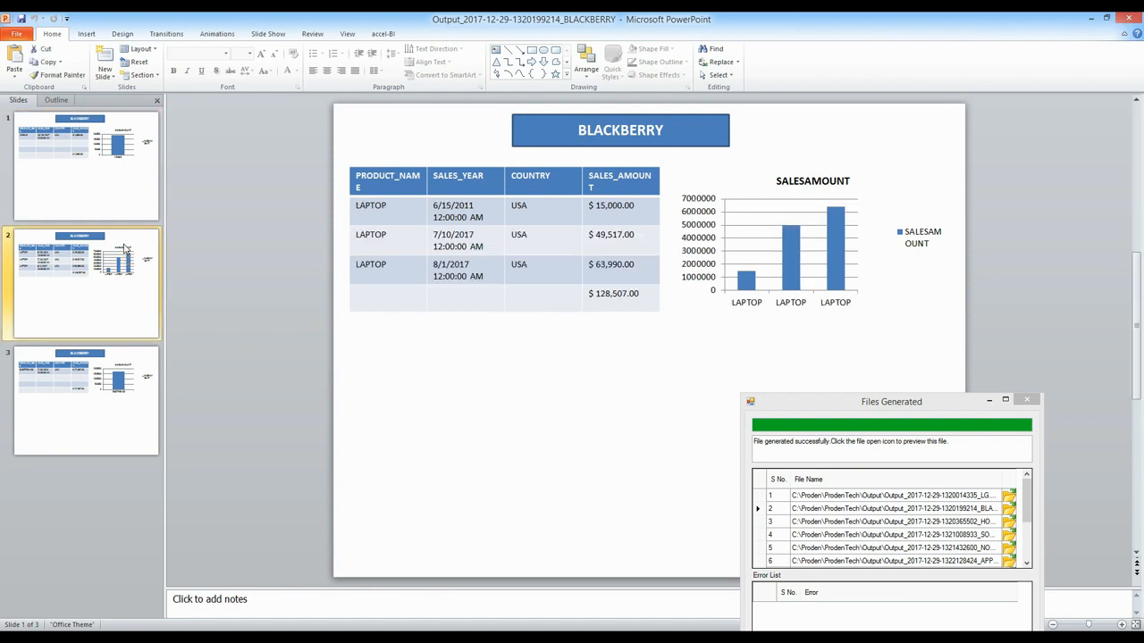
pyautogui.click(104, 390)
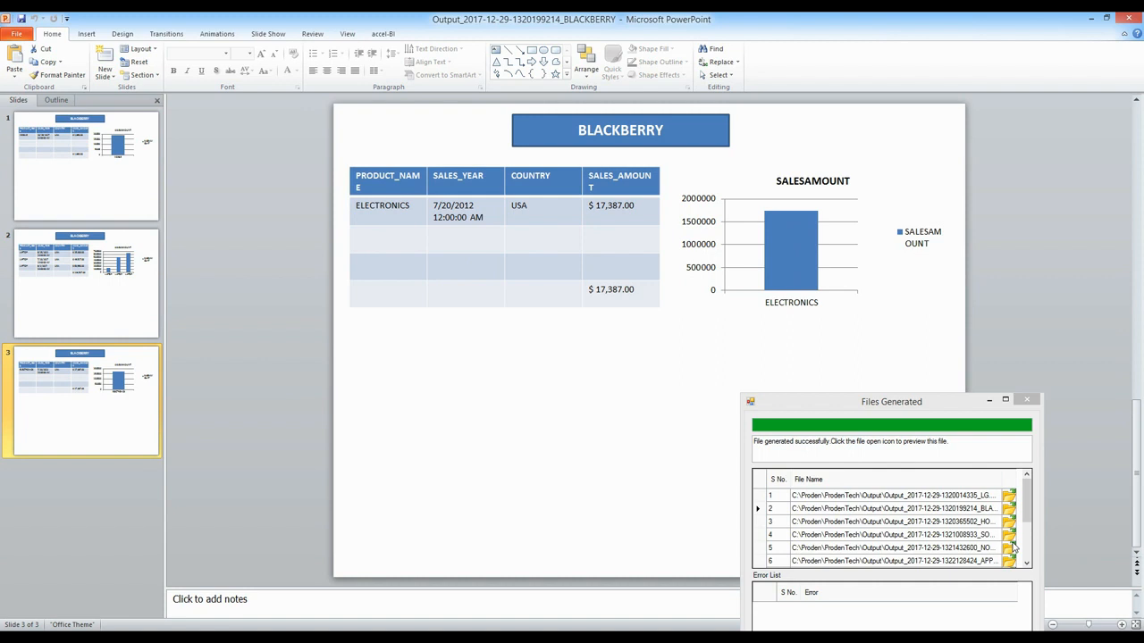
# Step: Open the SONY output file and review its product slides
pyautogui.moveTo(1025, 521); pyautogui.dragTo(1025, 528)
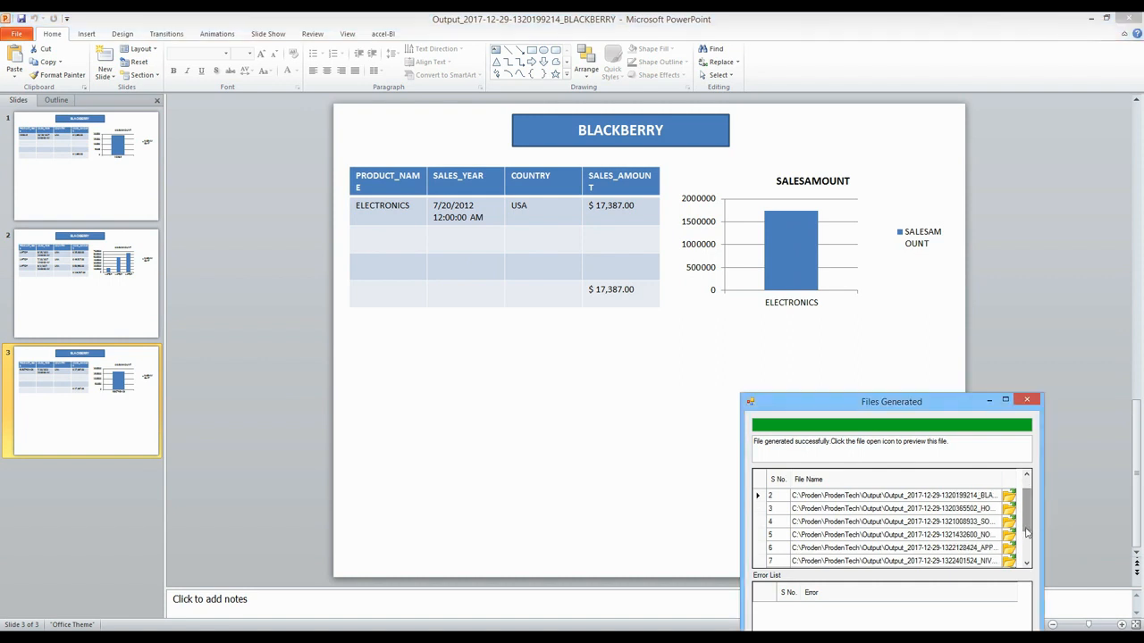
pyautogui.click(1007, 522)
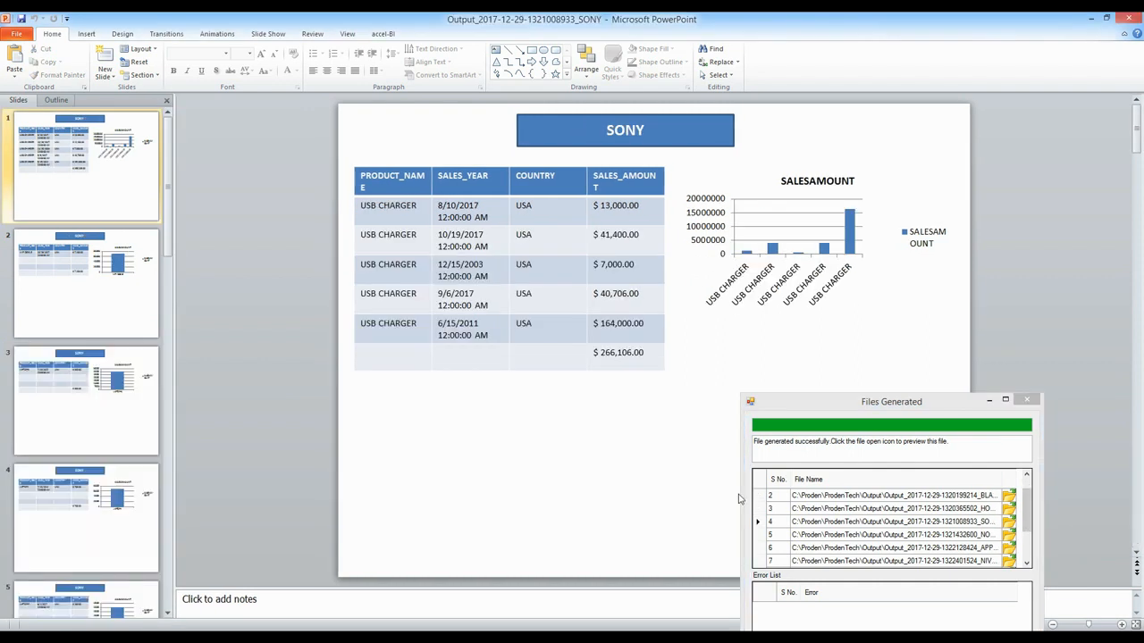
pyautogui.click(83, 191)
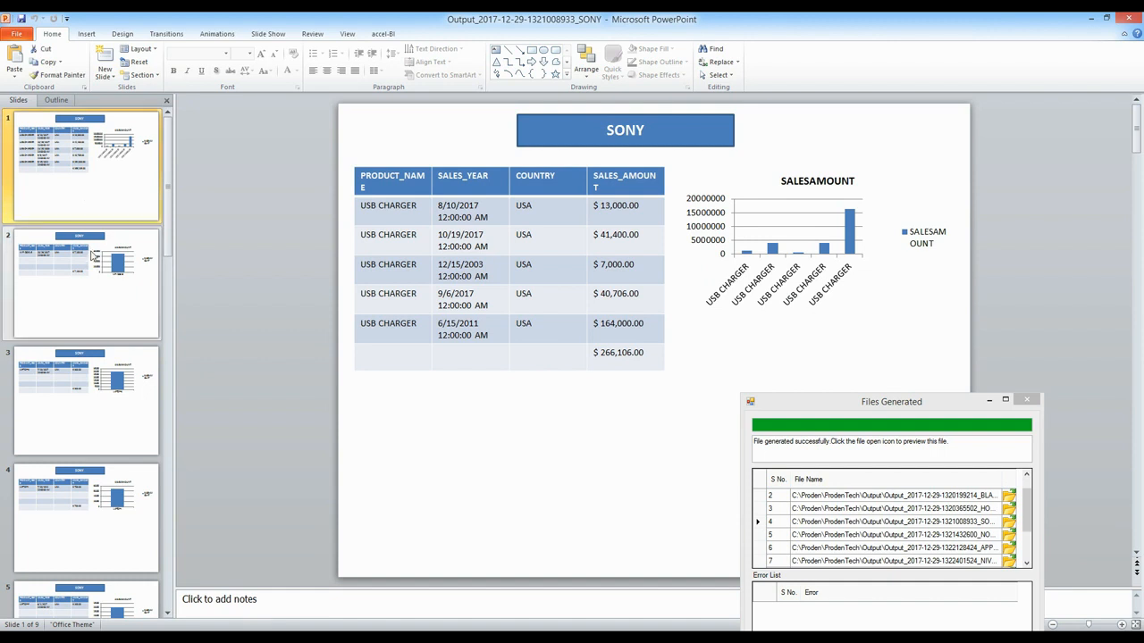
pyautogui.click(92, 269)
pyautogui.click(106, 379)
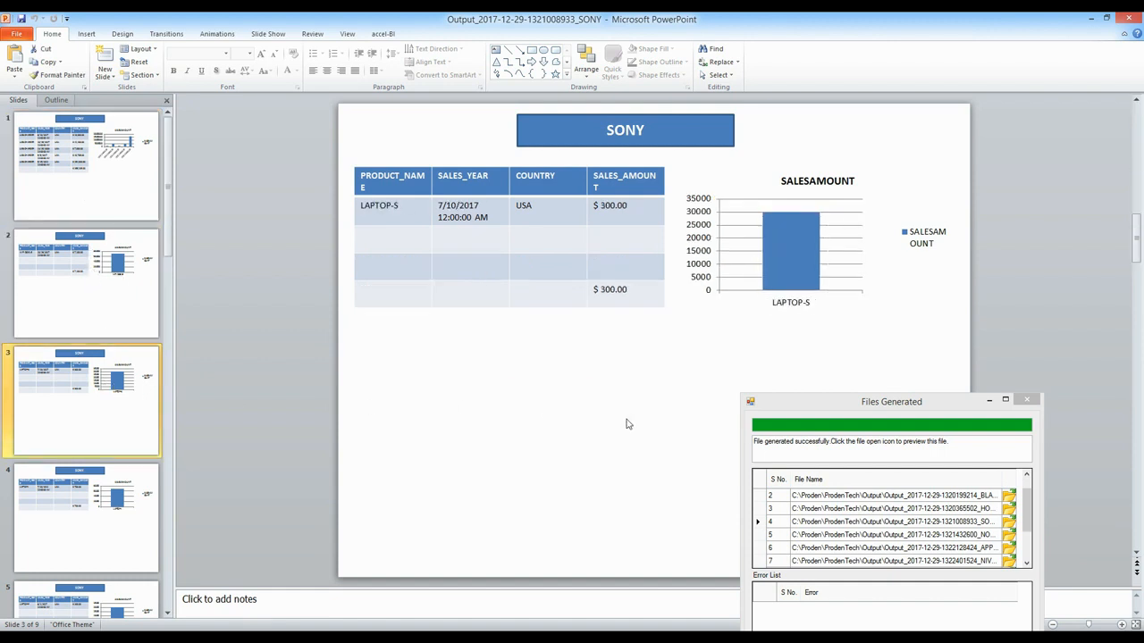
# Step: Open the PHILLIPS output file and review its product slides
pyautogui.moveTo(955, 401); pyautogui.dragTo(907, 171)
pyautogui.moveTo(977, 282); pyautogui.dragTo(980, 314)
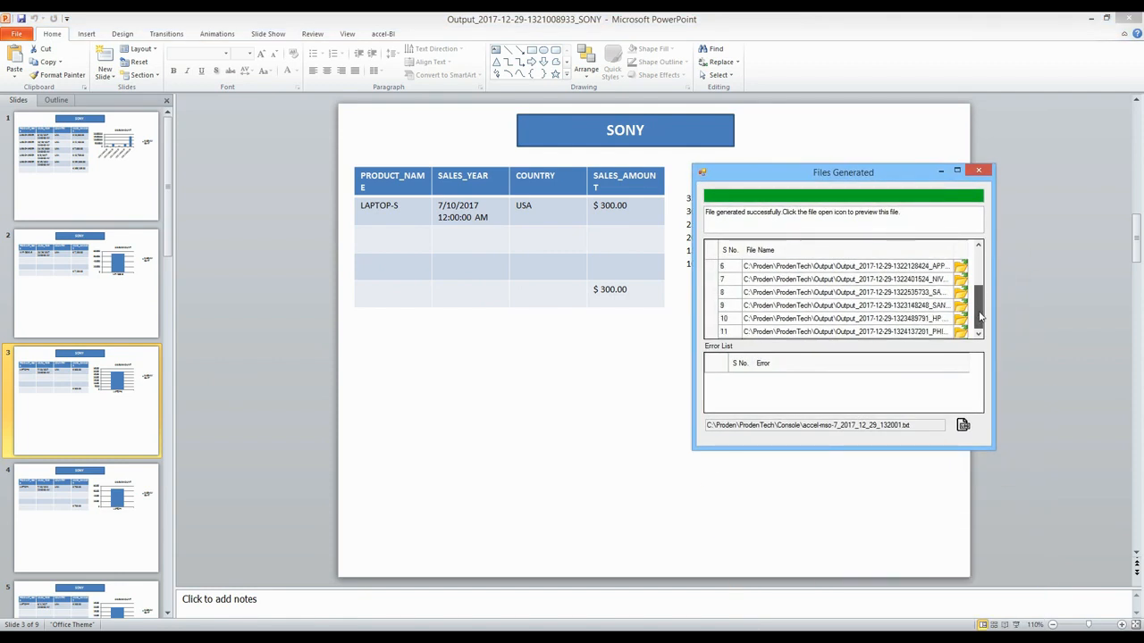
pyautogui.click(960, 331)
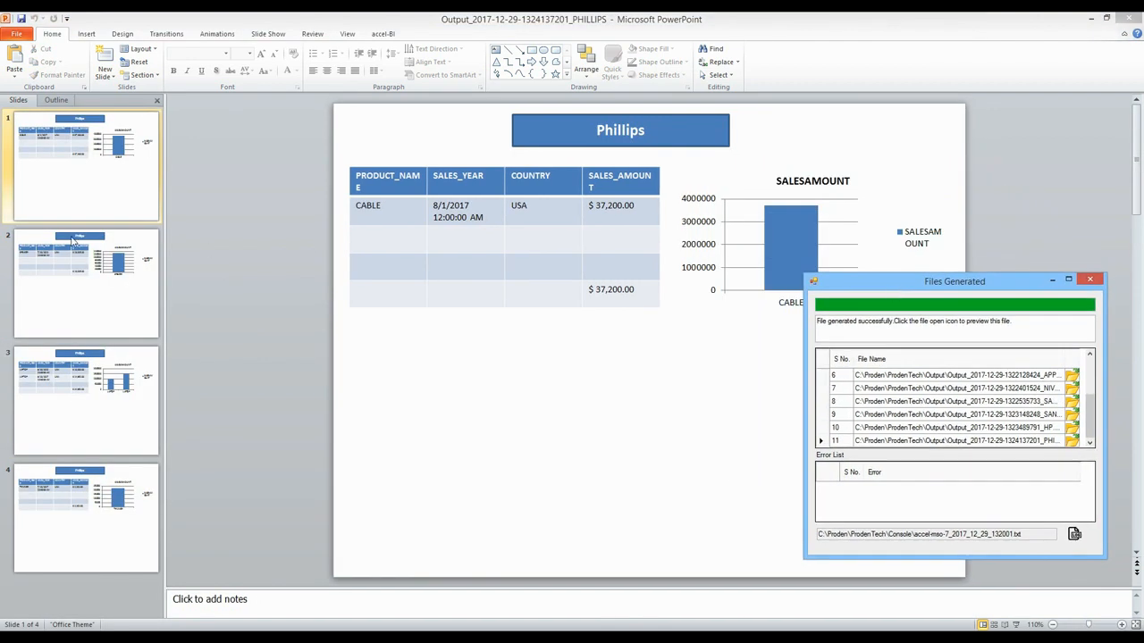
pyautogui.click(83, 391)
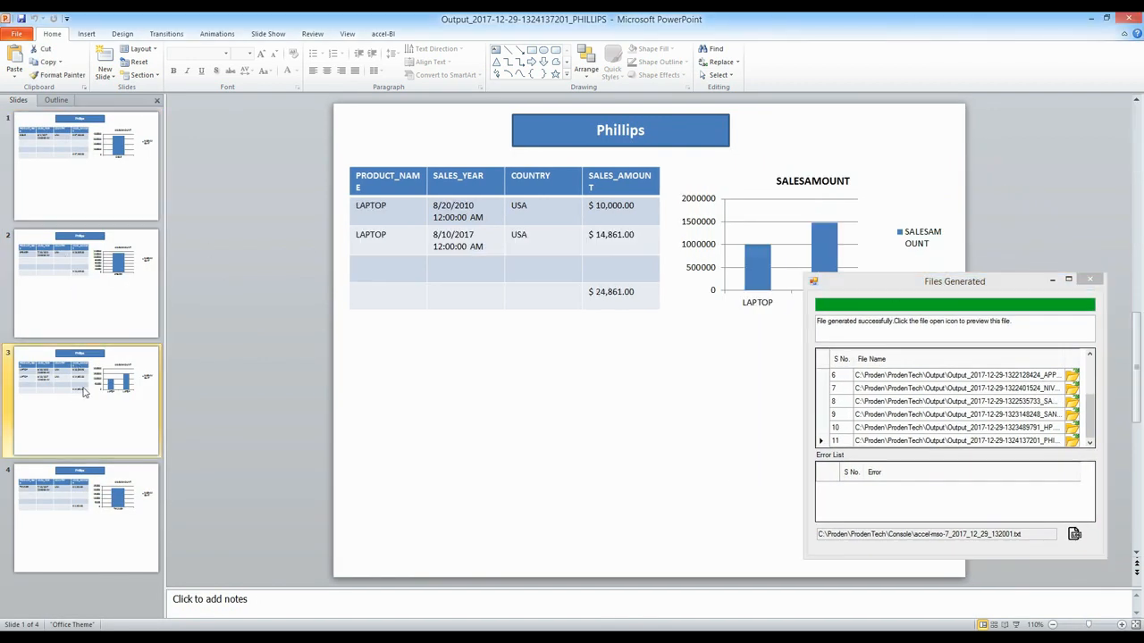
# Step: View the last PHILLIPS product slide, then open the SAMSUNG output file and review each of its product slides
pyautogui.click(95, 494)
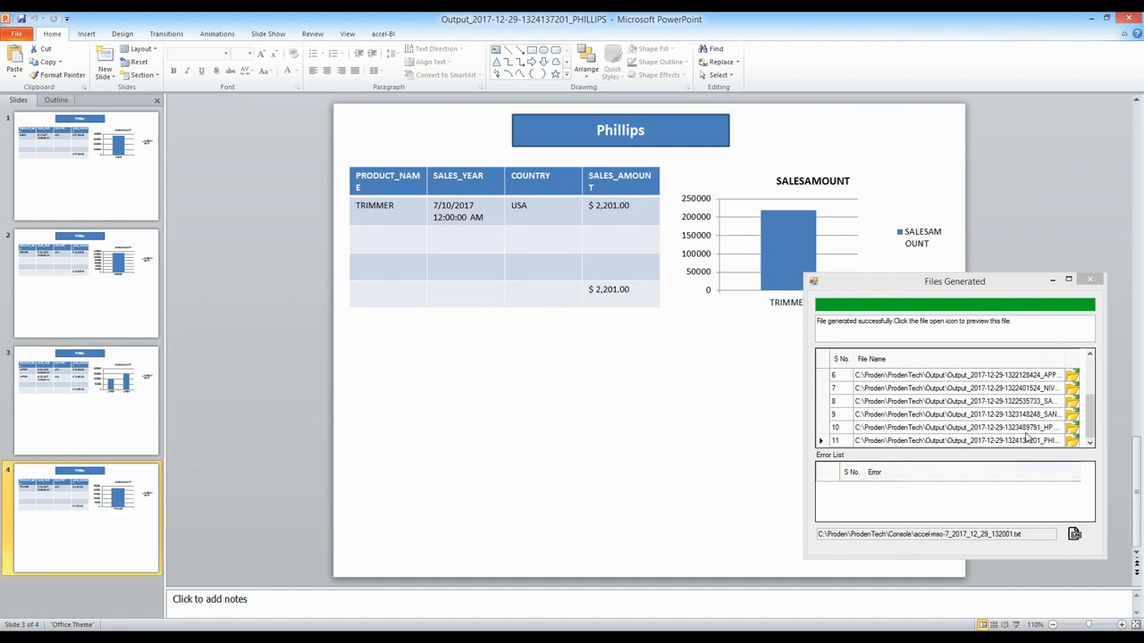
pyautogui.click(1071, 401)
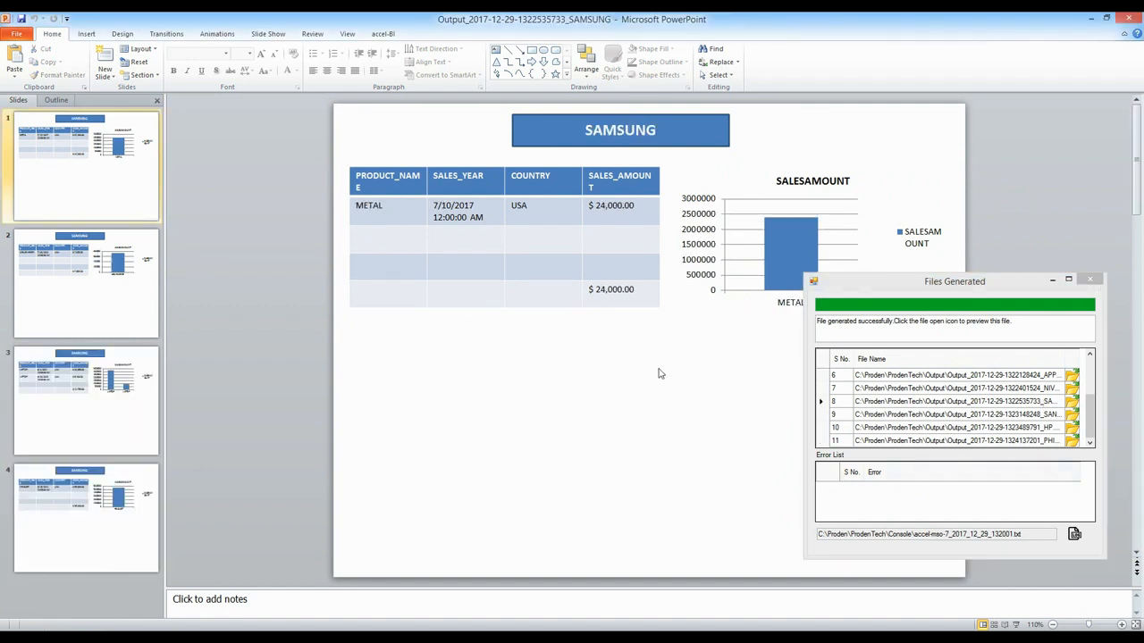
pyautogui.click(115, 265)
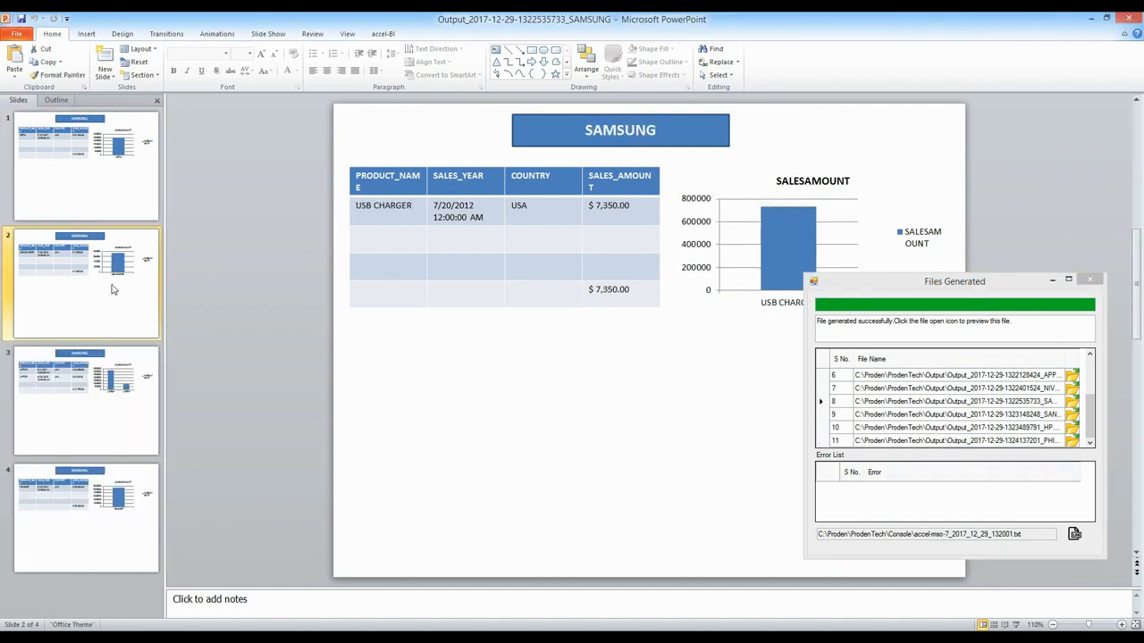
pyautogui.click(98, 401)
pyautogui.click(102, 500)
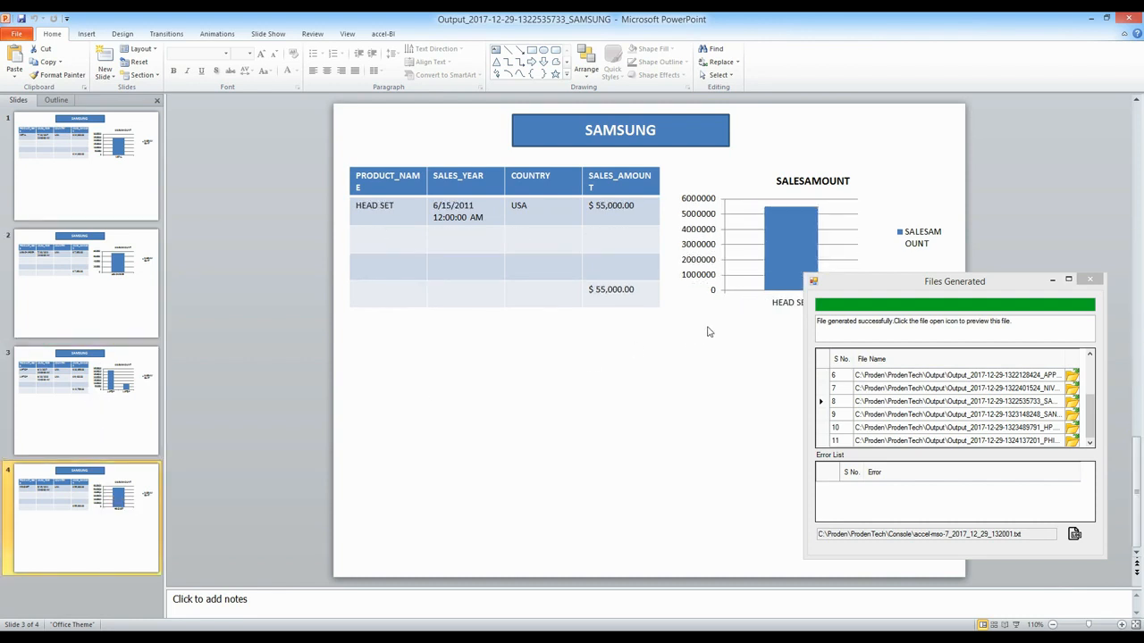
# Step: Close the Files Generated dialog and the PowerPoint window with the SAMSUNG output
pyautogui.moveTo(893, 293); pyautogui.dragTo(928, 307)
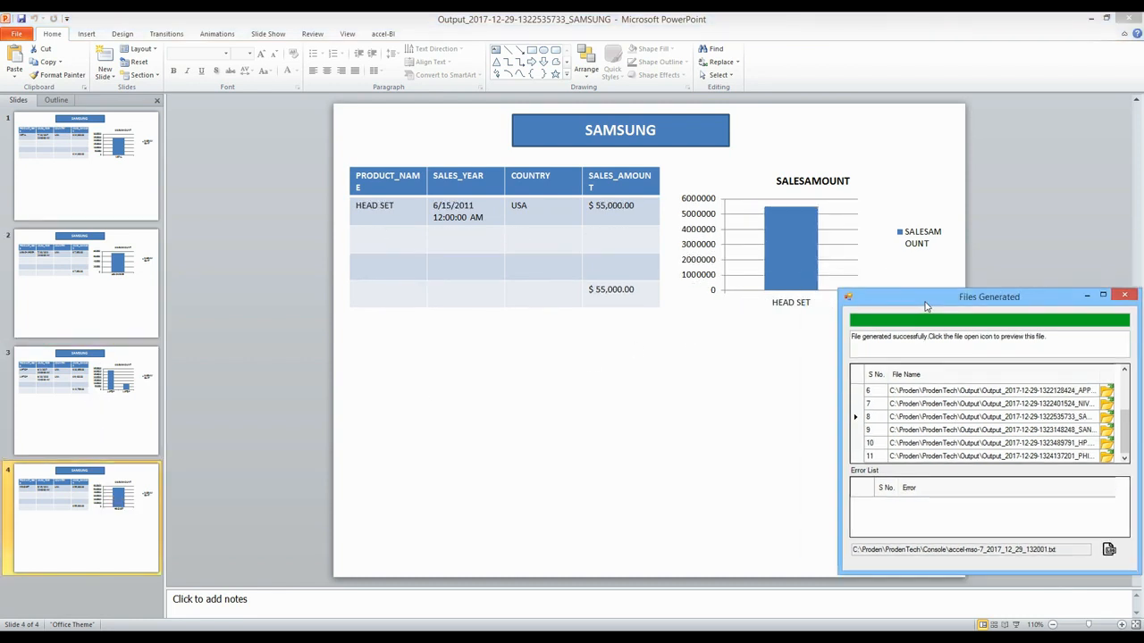
pyautogui.click(1124, 295)
pyautogui.click(1131, 19)
pyautogui.click(1131, 19)
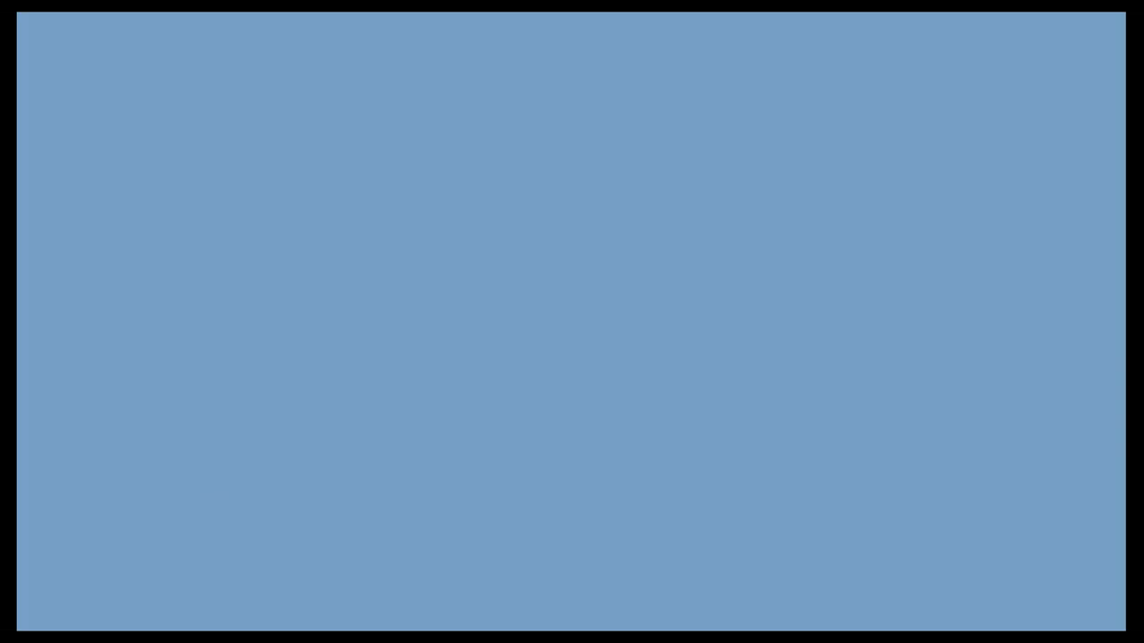